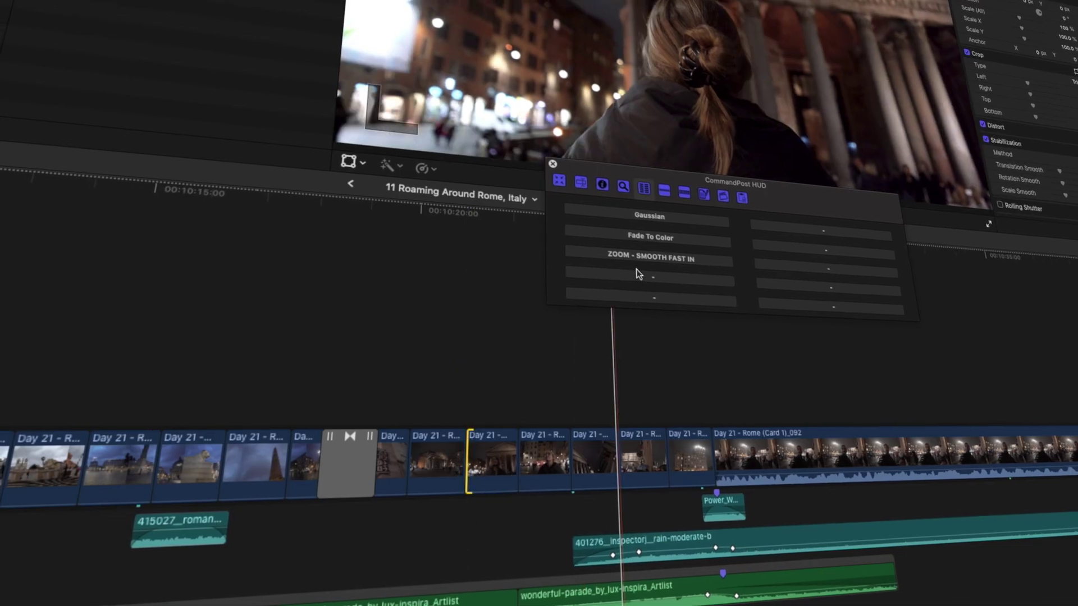
Enable CommandPost's Scrolling Timeline from the menu-bar icon
left_click(654, 254)
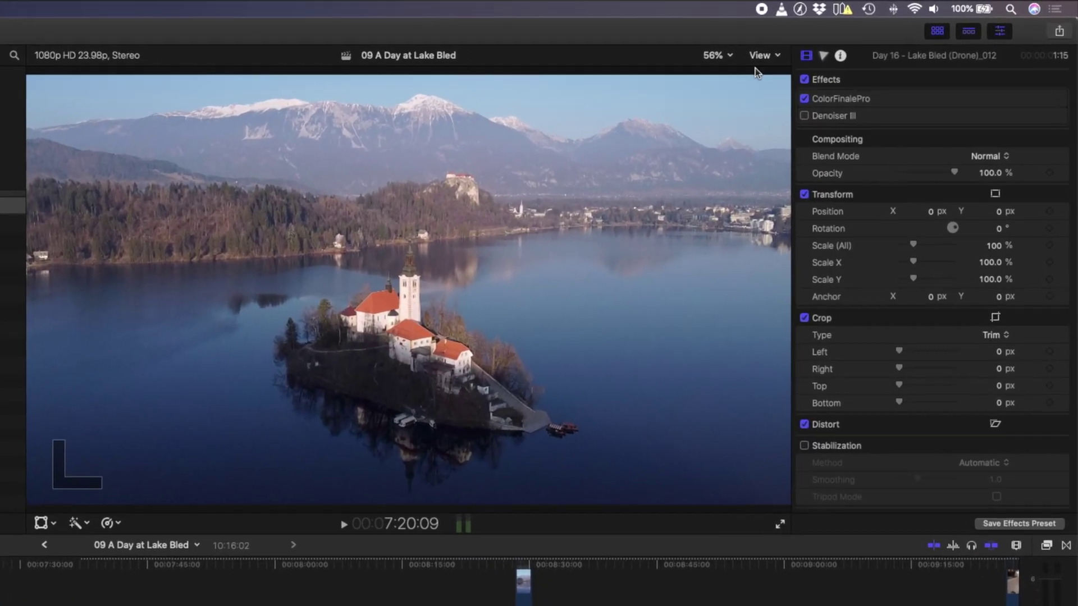
left_click(800, 9)
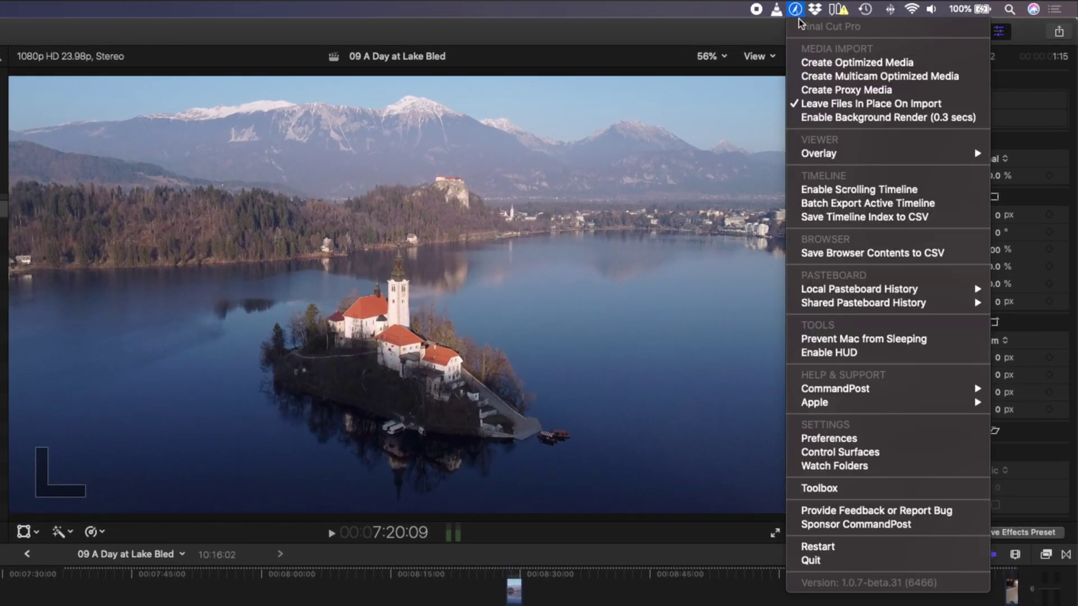
left_click(948, 195)
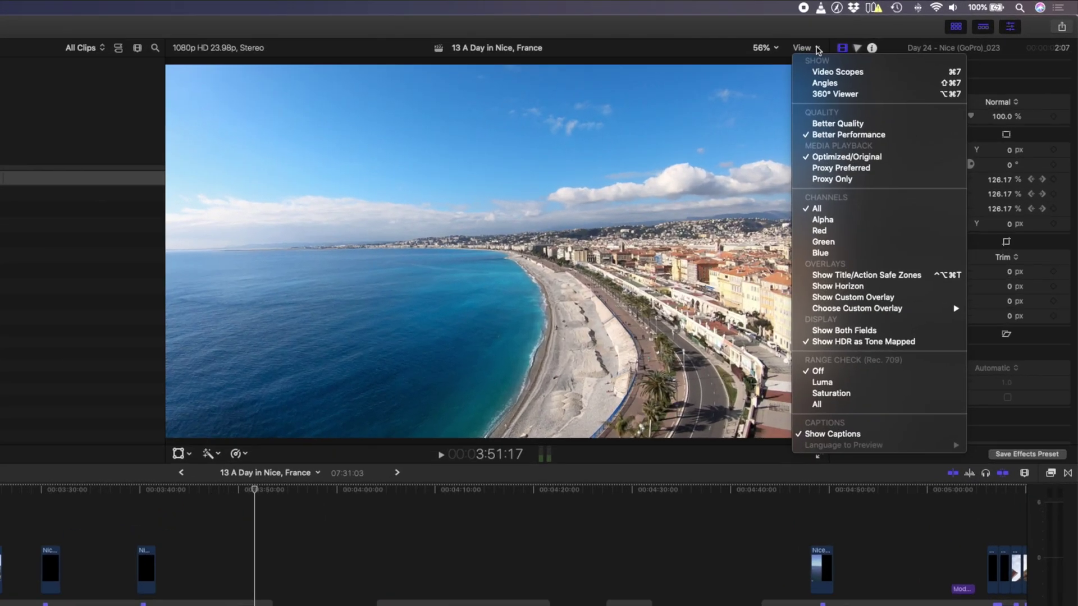
Show and then hide the viewer's title/action safe zones and horizon guides
left_click(913, 320)
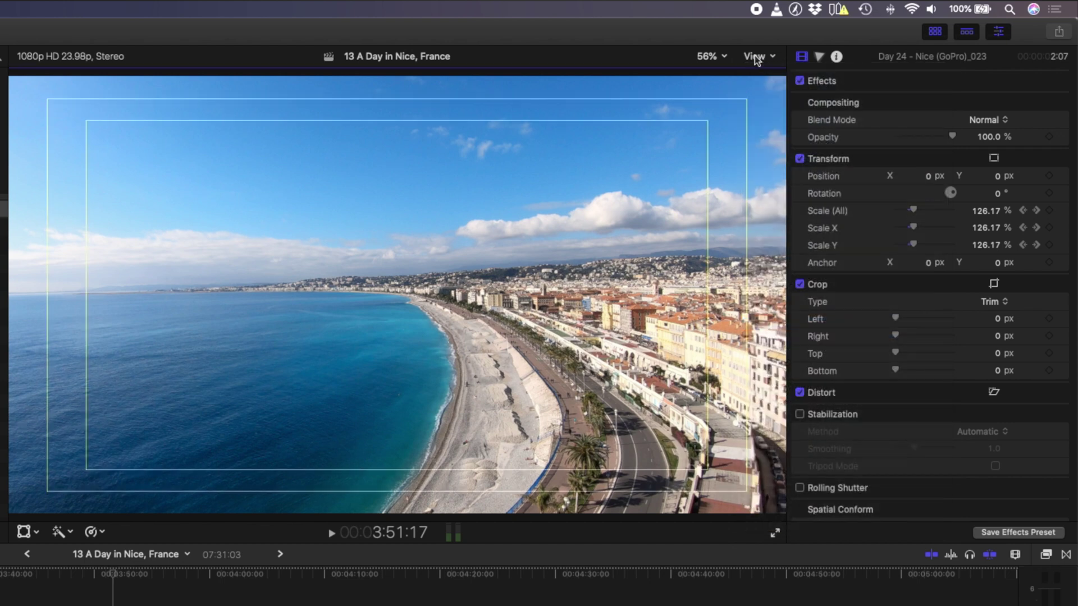
left_click(760, 55)
left_click(811, 337)
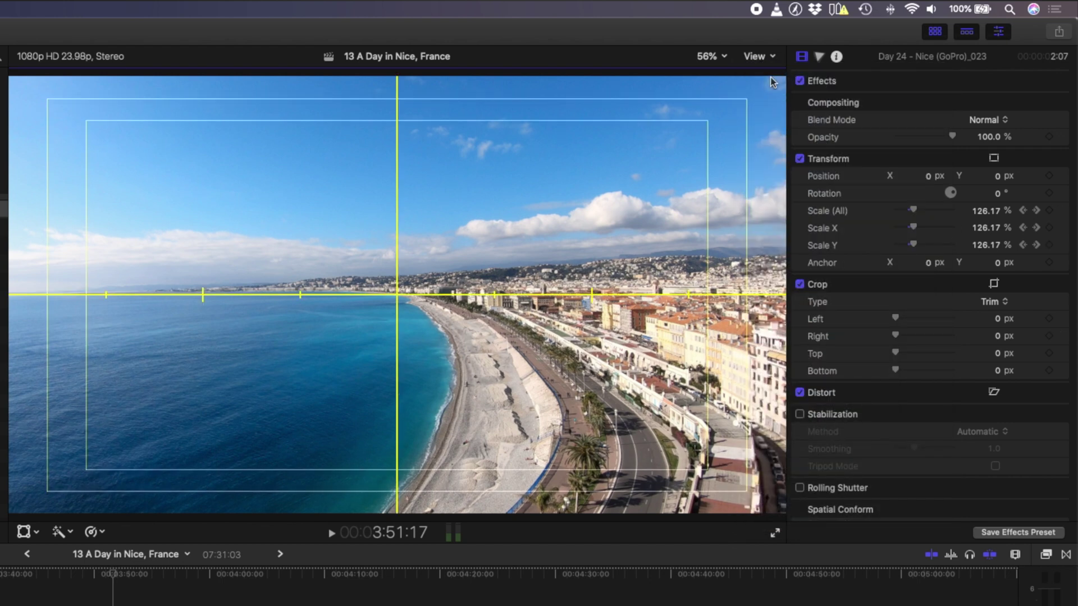
left_click(758, 56)
left_click(830, 337)
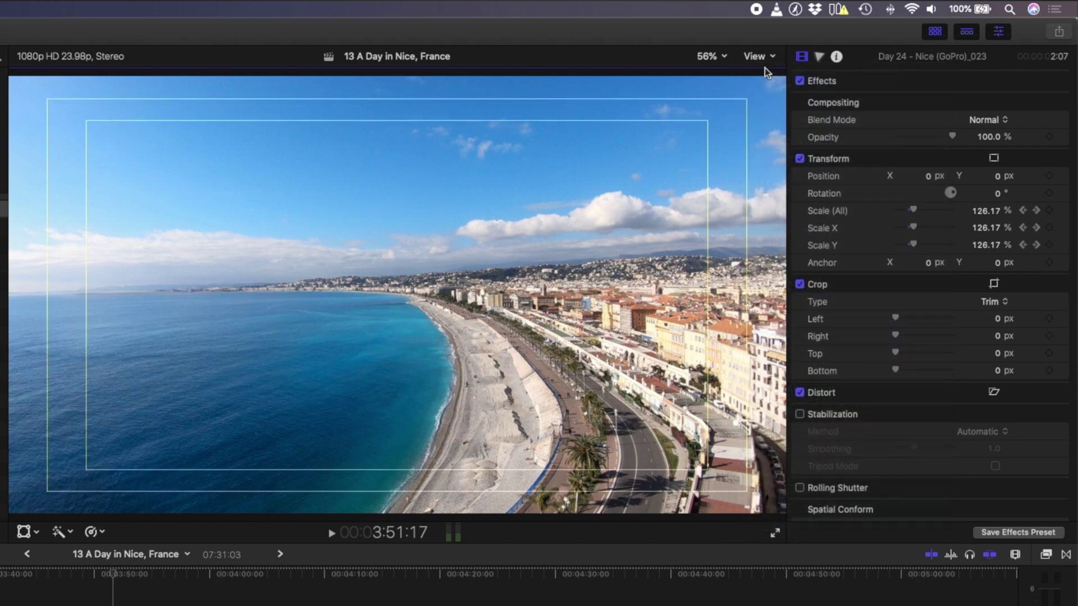
left_click(765, 58)
left_click(802, 324)
Turn on CommandPost's Guide 1 overlay and drag it toward the lower left of the frame
left_click(795, 10)
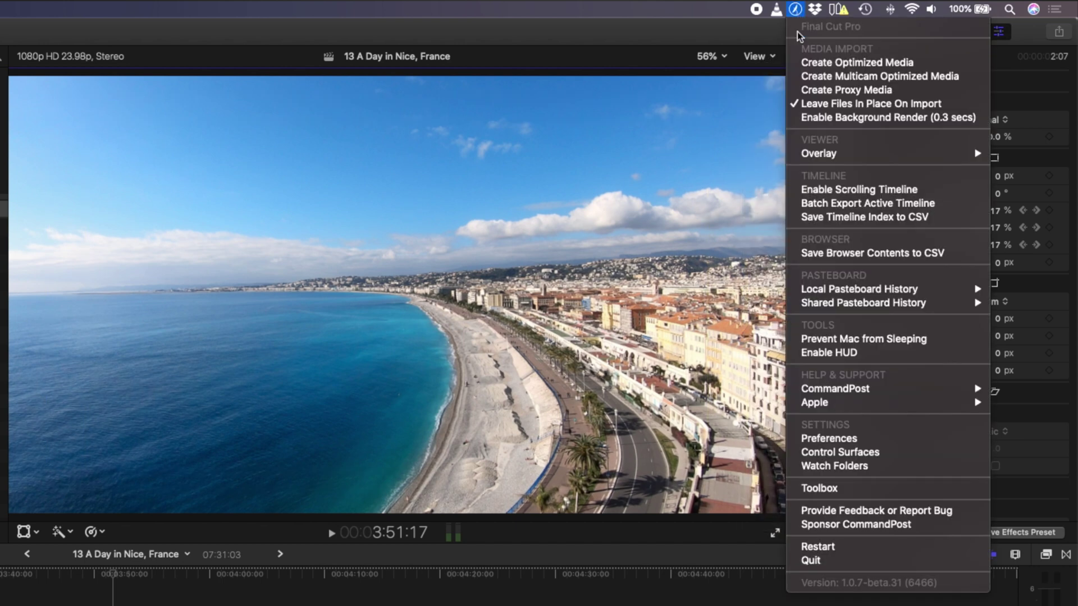
mouse_move(826, 160)
mouse_move(633, 225)
mouse_move(550, 264)
left_click(476, 261)
left_click_drag(121, 282, 164, 389)
Turn on the Cross Hair overlay in the viewer
left_click(795, 10)
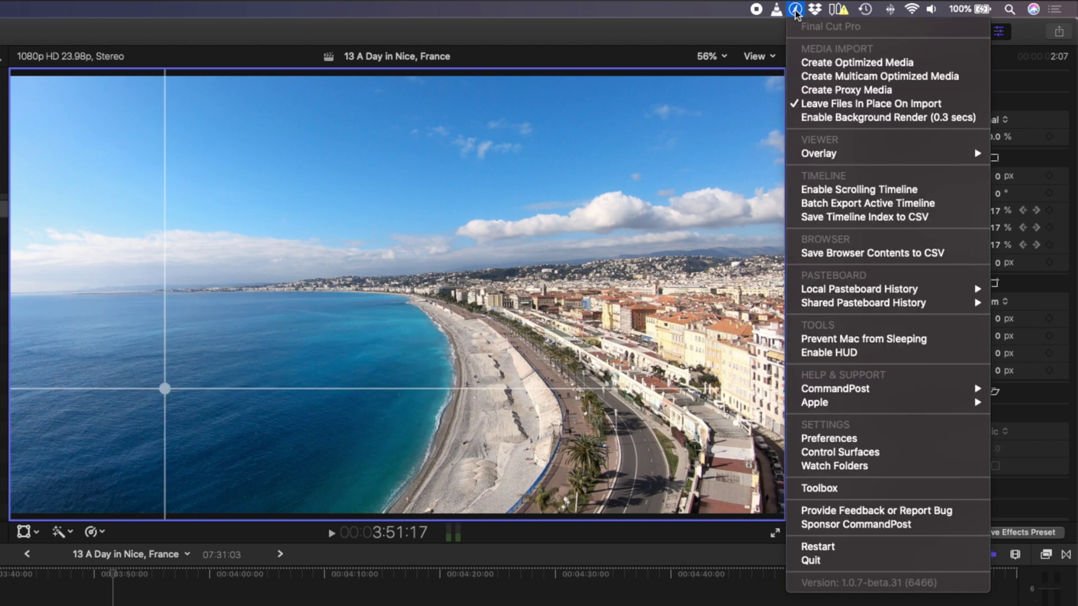
mouse_move(820, 154)
mouse_move(663, 238)
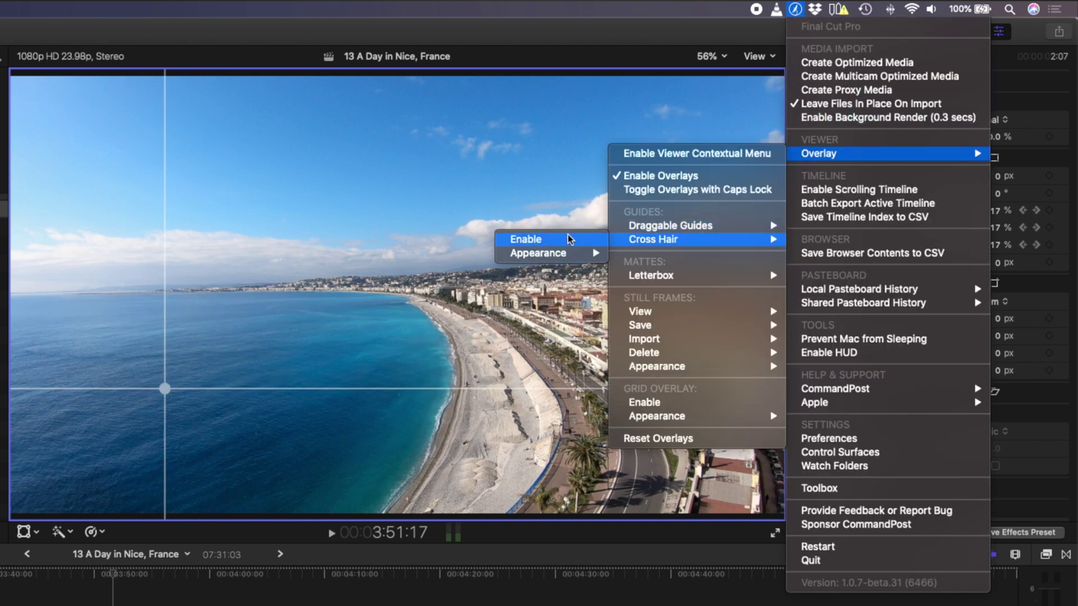
left_click(564, 237)
Add letterbox mattes to the viewer overlay
left_click(795, 10)
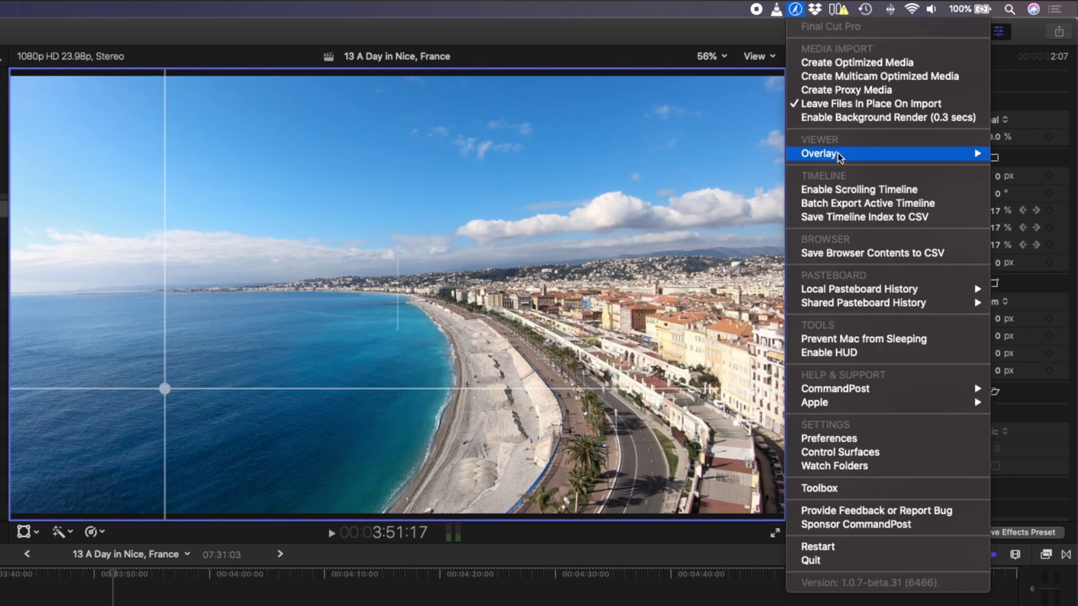
mouse_move(831, 154)
mouse_move(700, 281)
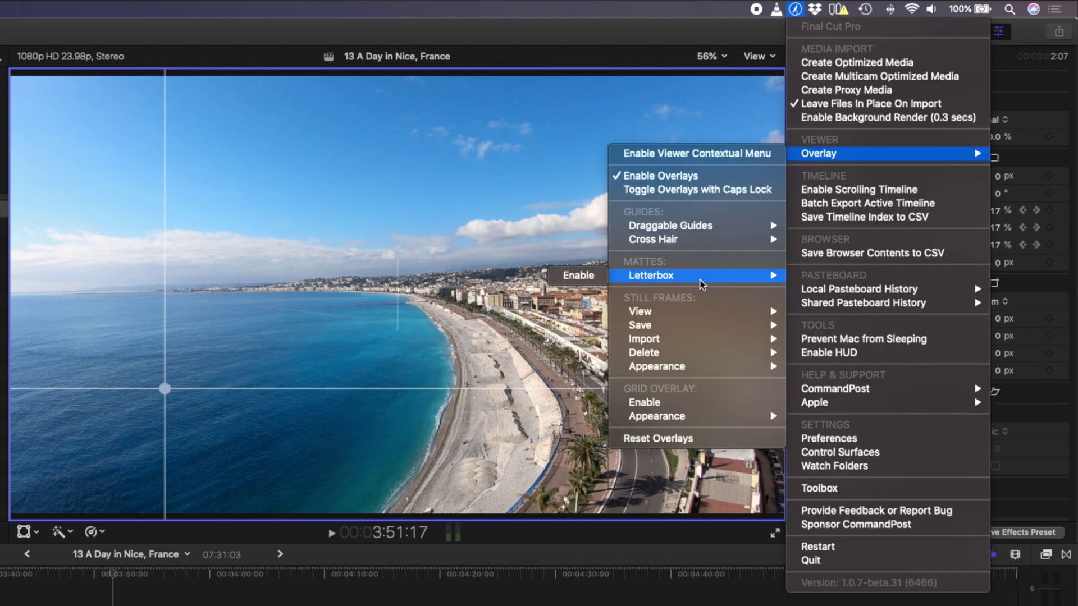
left_click(595, 277)
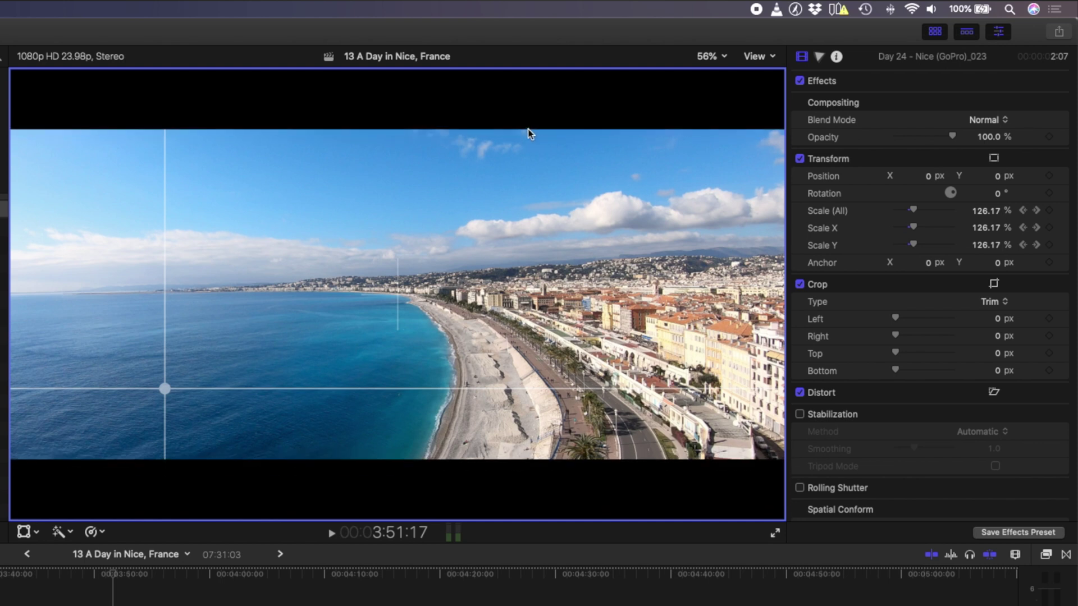
Set the cross hair colour to Red
left_click(795, 10)
mouse_move(812, 155)
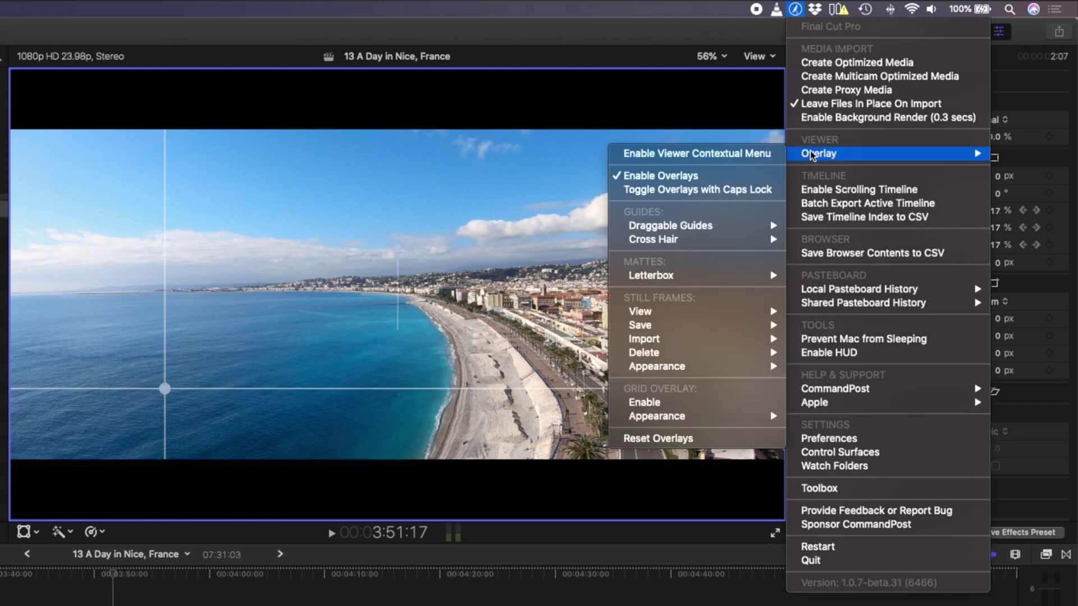
mouse_move(465, 260)
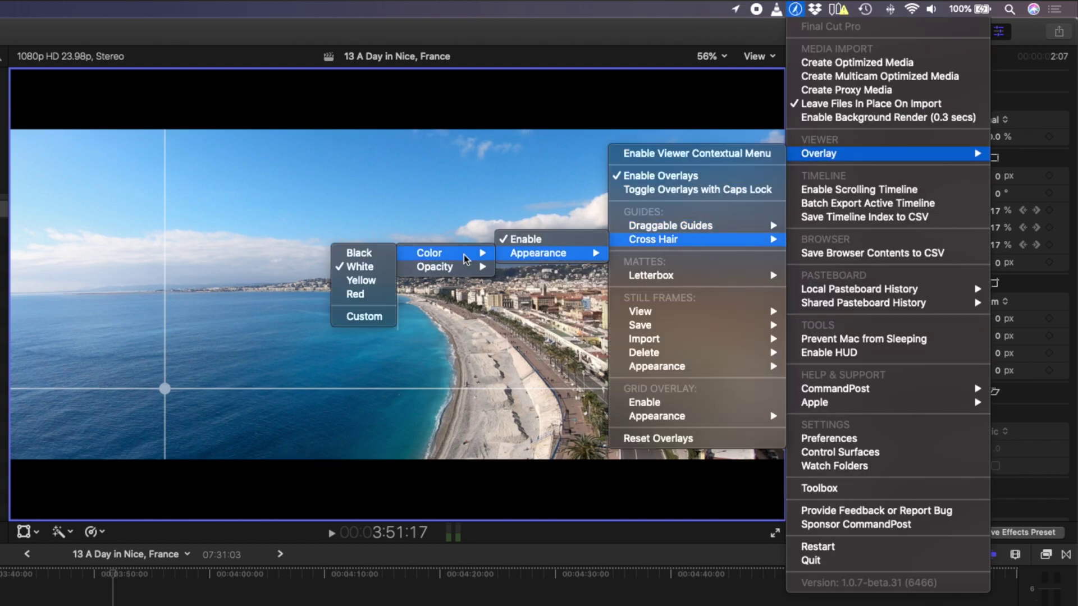
left_click(362, 294)
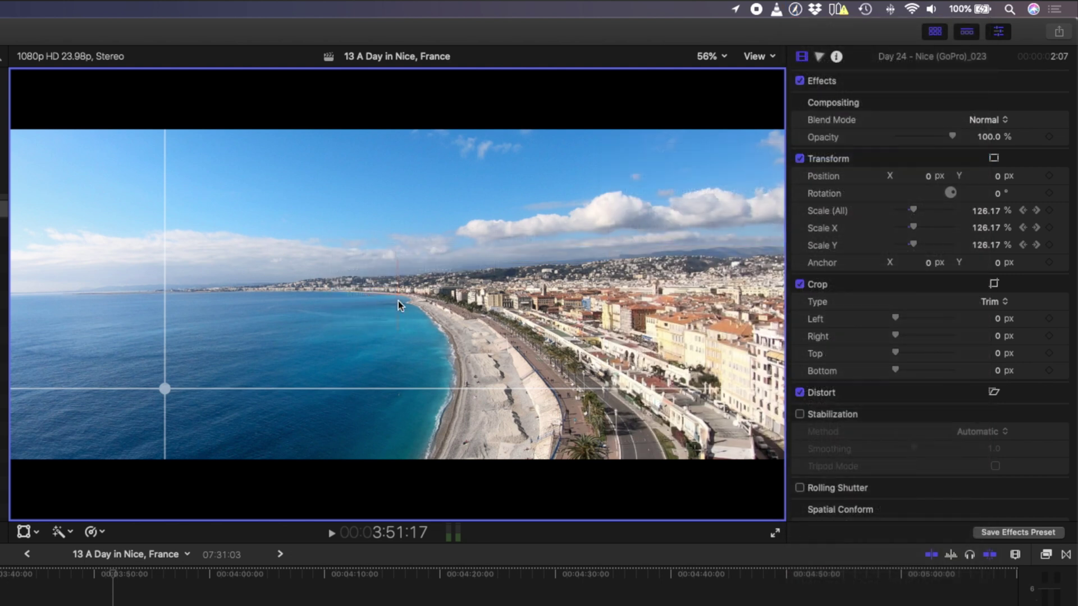
Enable Toggle Overlays with Caps Lock and use Caps Lock to toggle the overlays
left_click(794, 9)
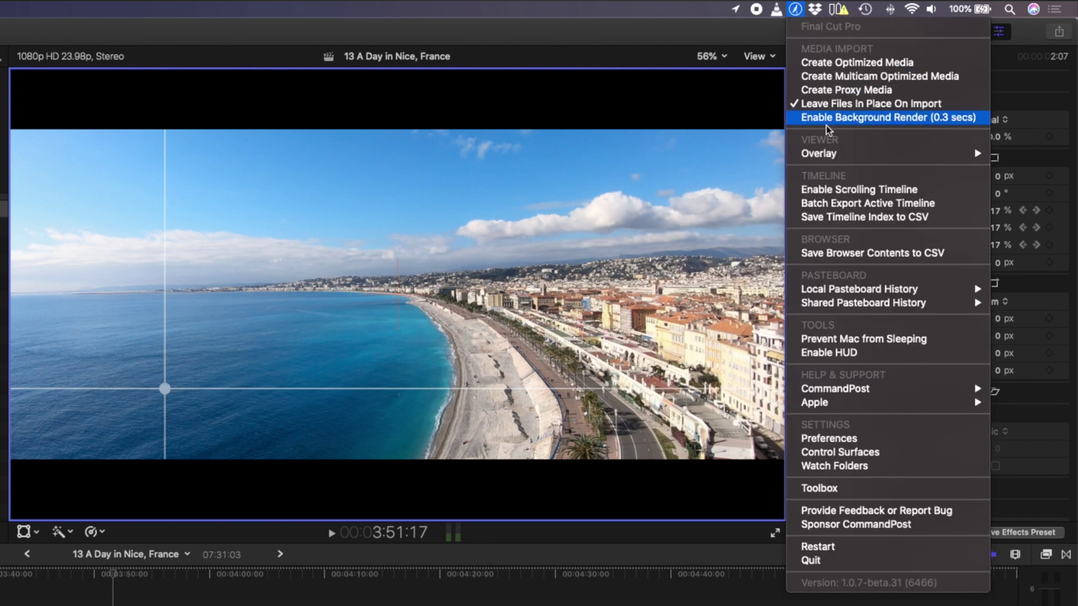
mouse_move(831, 154)
left_click(692, 192)
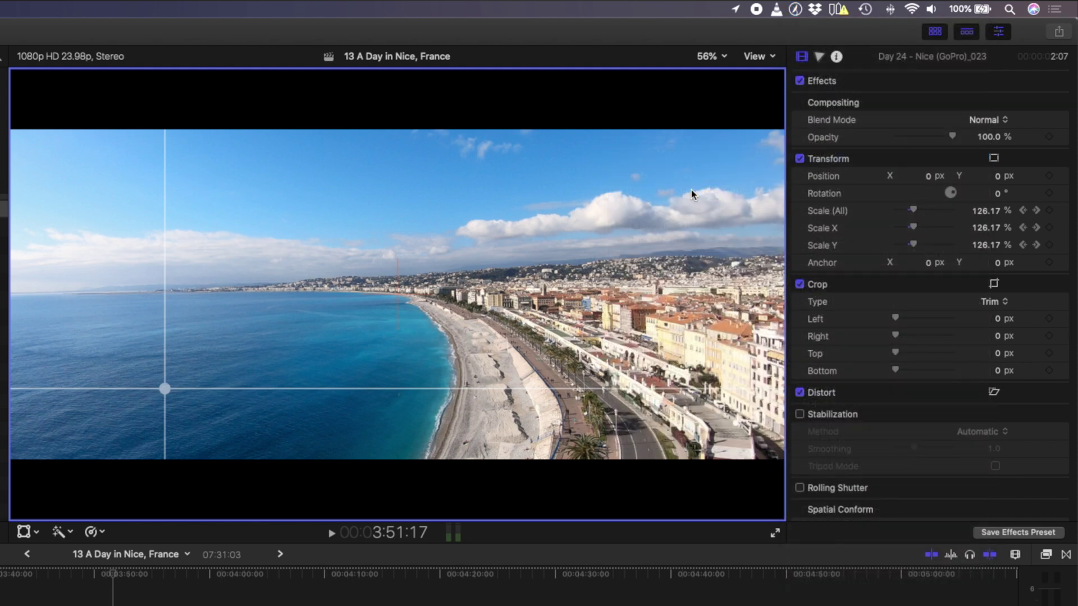
key("Caps_Lock")
key("Caps_Lock")
key("Caps_Lock")
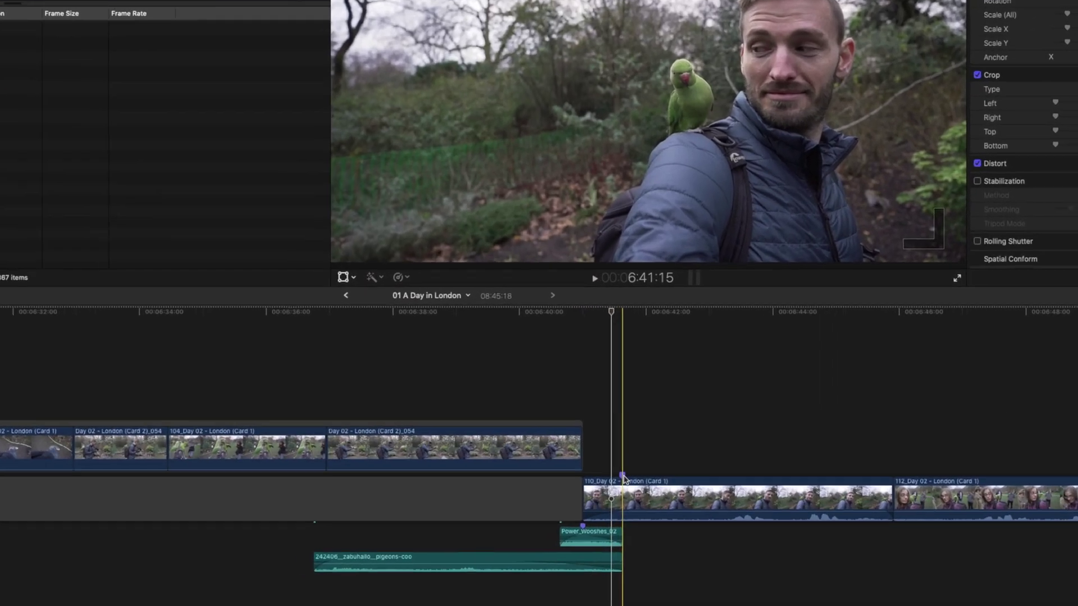
Delete the purple marker above the 110_Day 02 clip
right_click(662, 452)
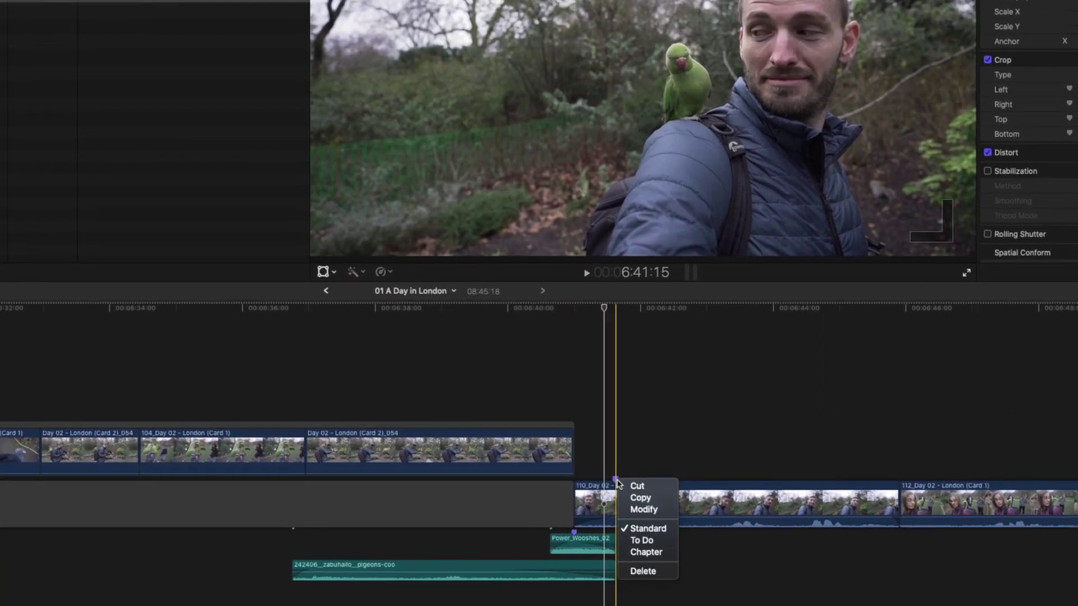
left_click(644, 571)
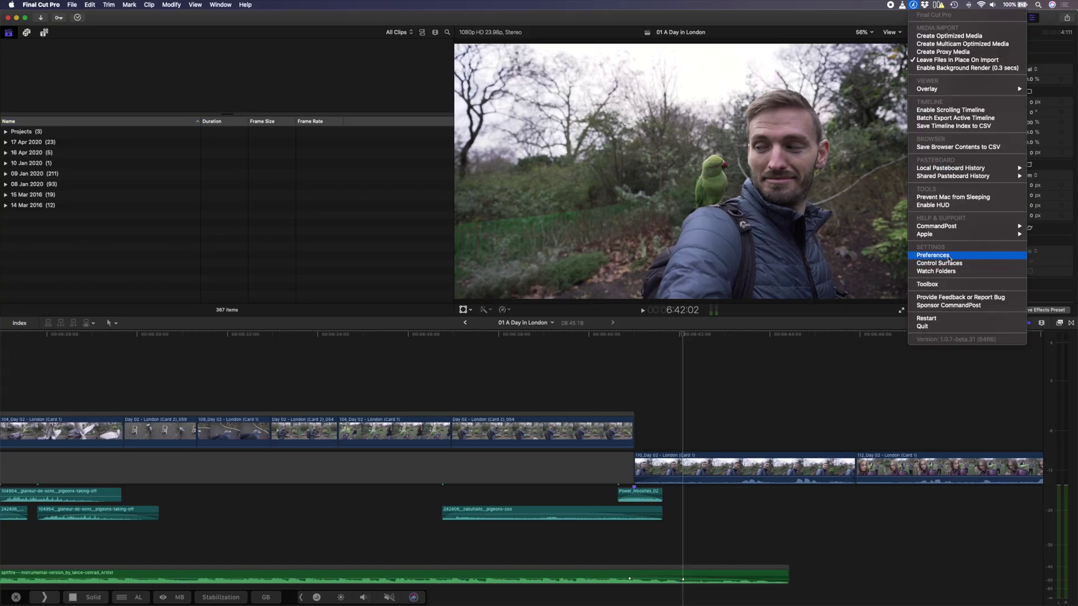
In CommandPost Preferences, turn on scroll-plus-Option timeline zooming, then close the window
left_click(952, 256)
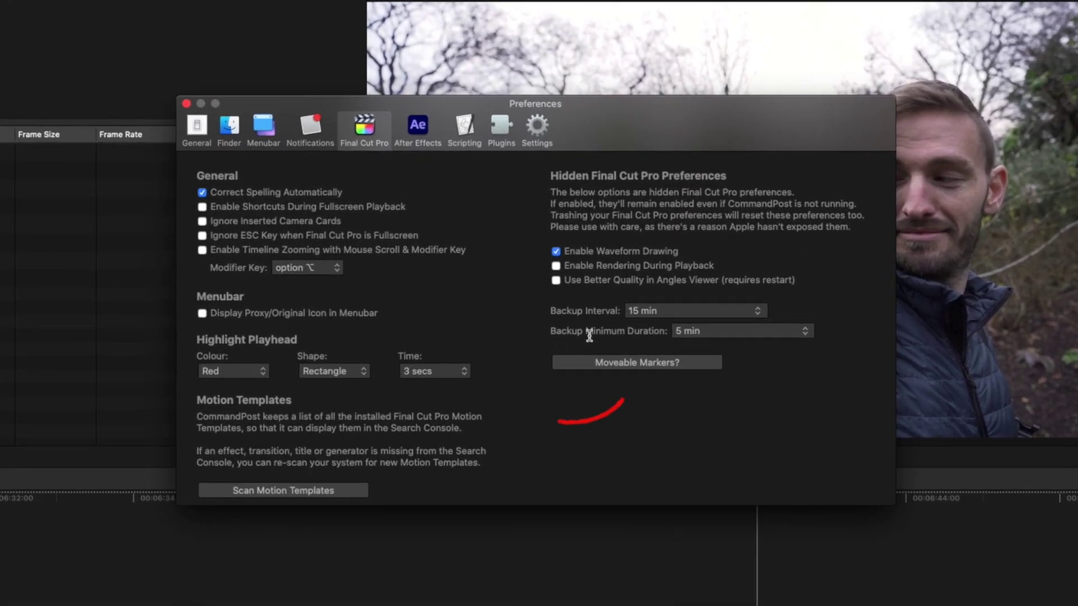
left_click(645, 364)
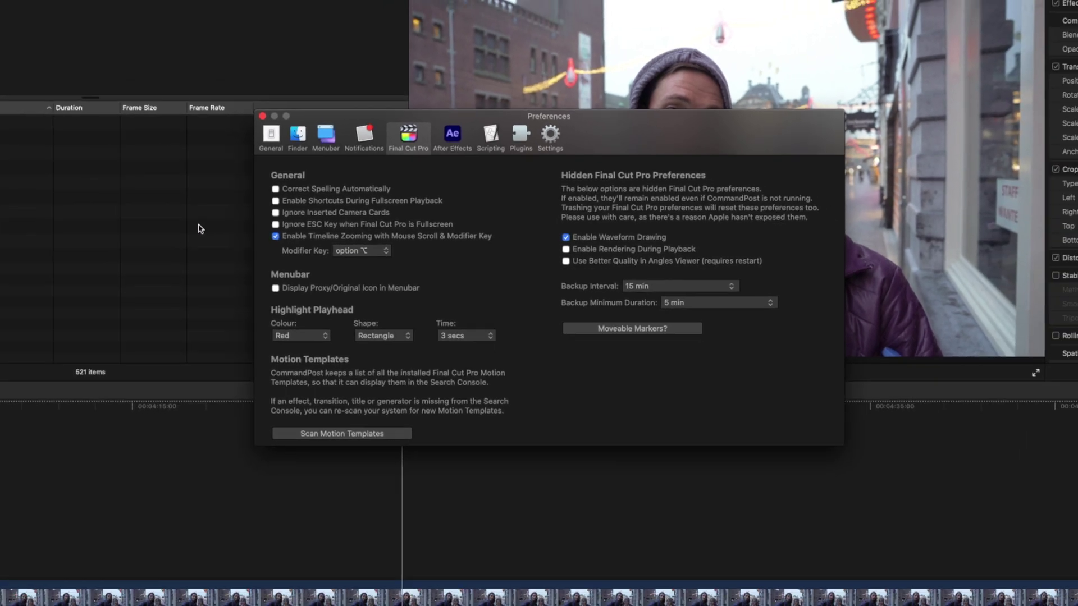
key("super+w")
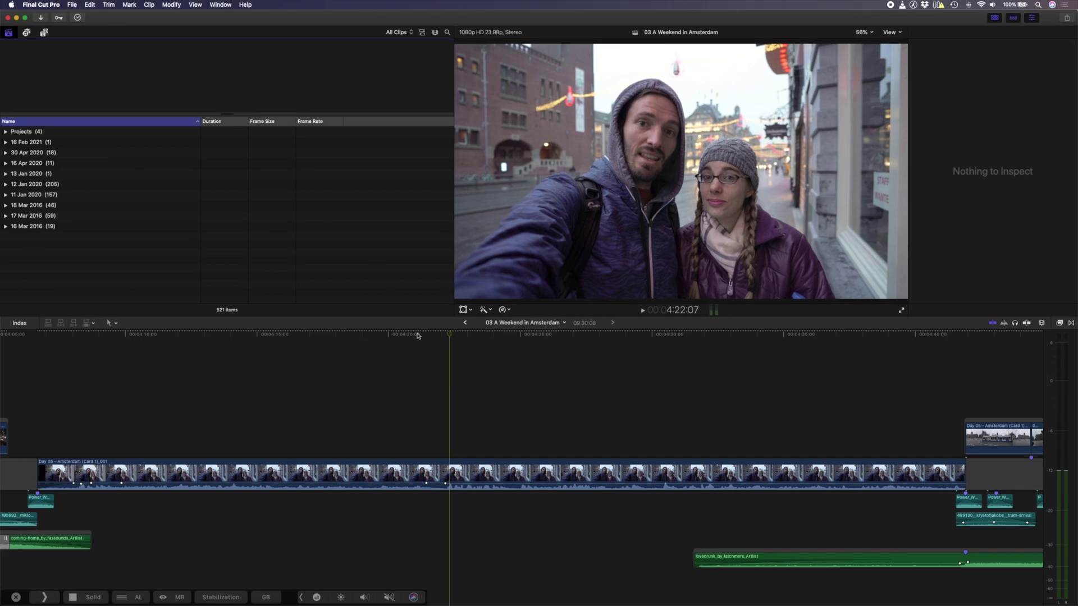
Select the Day 05 clip and zoom the Amsterdam timeline out and back in
left_click(449, 364)
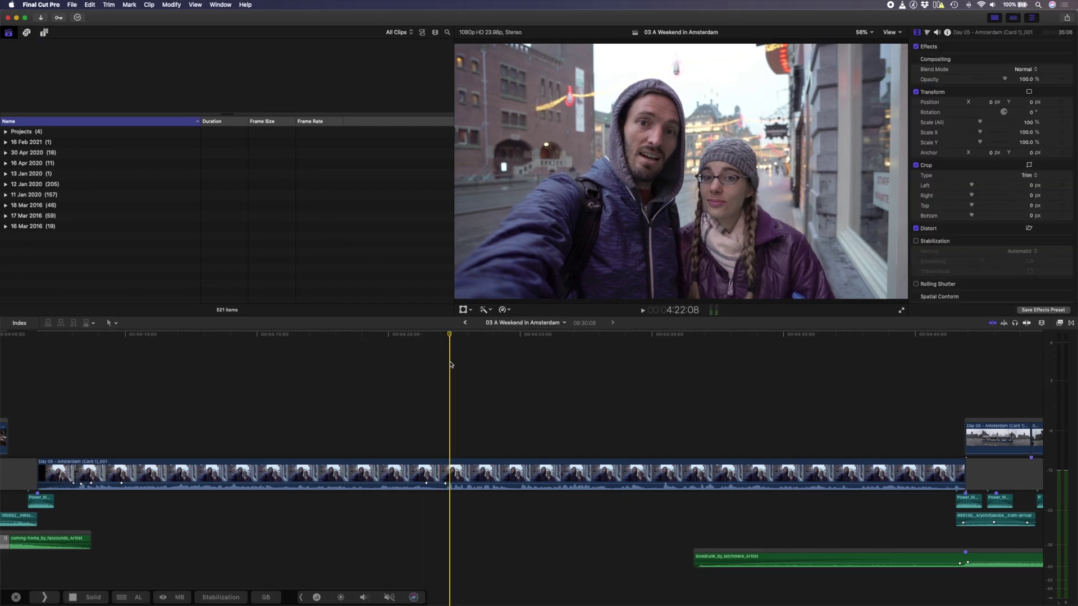
key("super+minus")
key("super+minus")
key("super+minus")
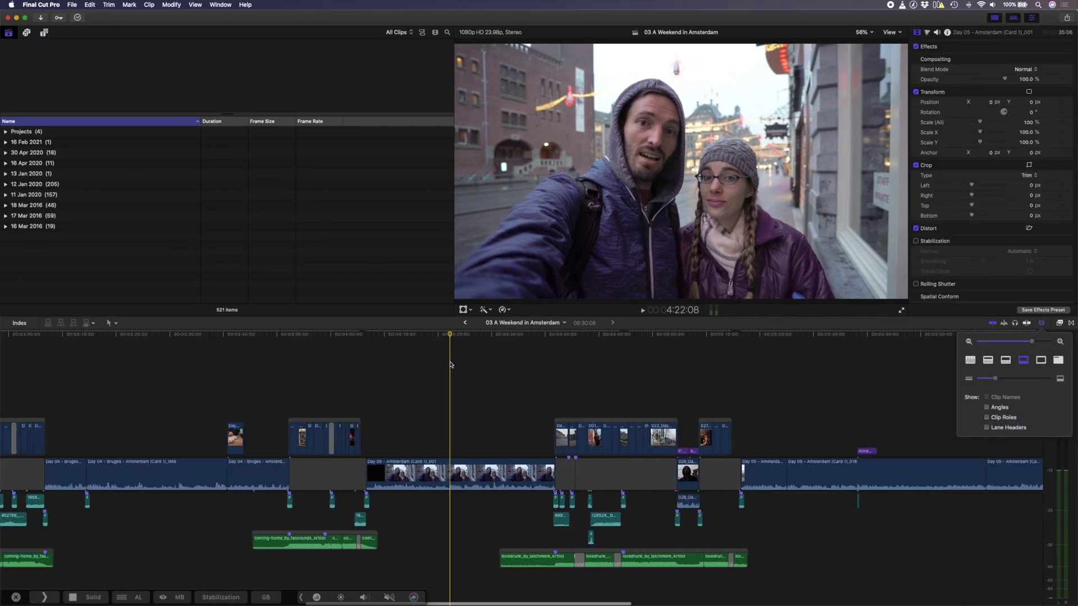
key("super+minus")
key("super+equal")
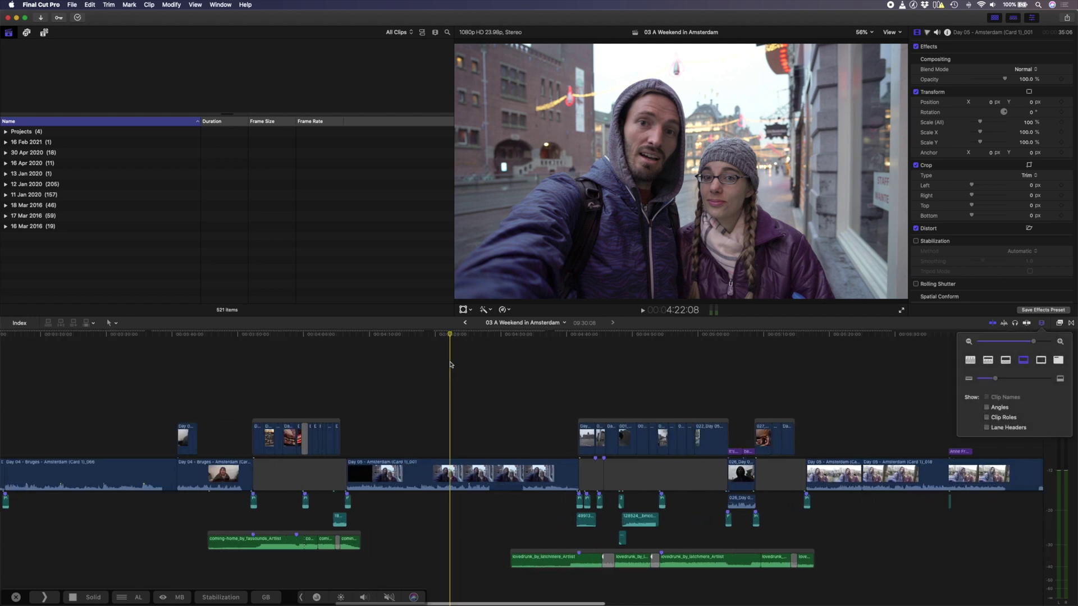
key("super+equal")
key("super+equal")
key("super+equal")
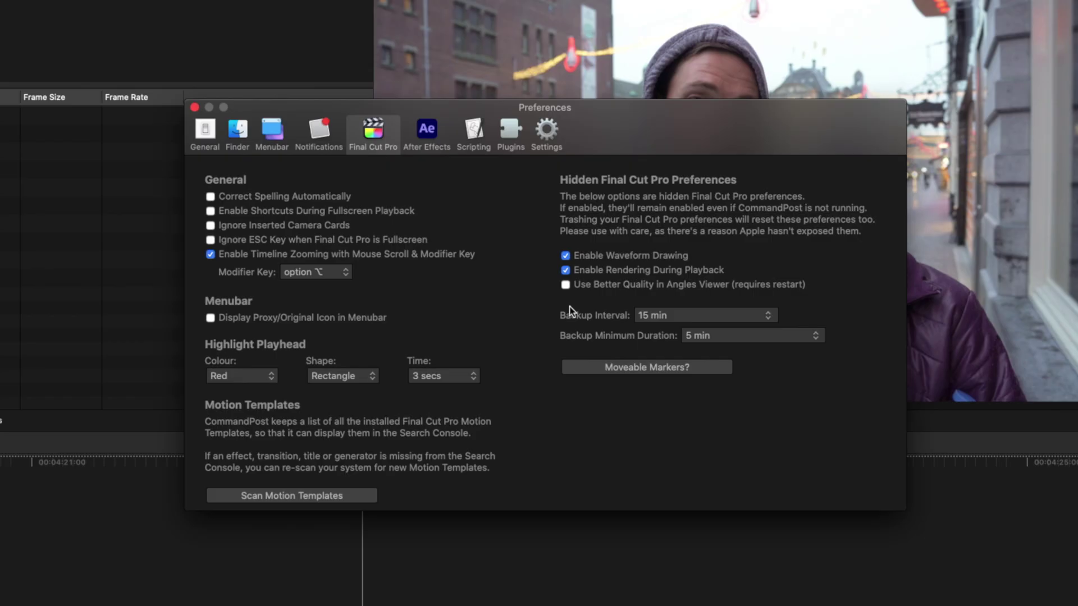
left_click(694, 316)
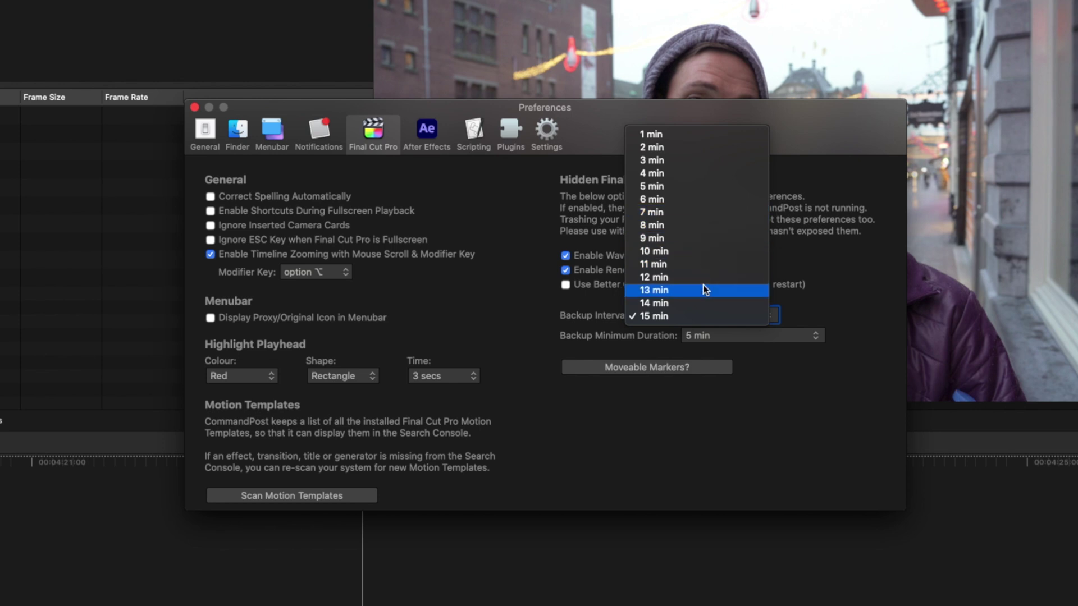
left_click(560, 308)
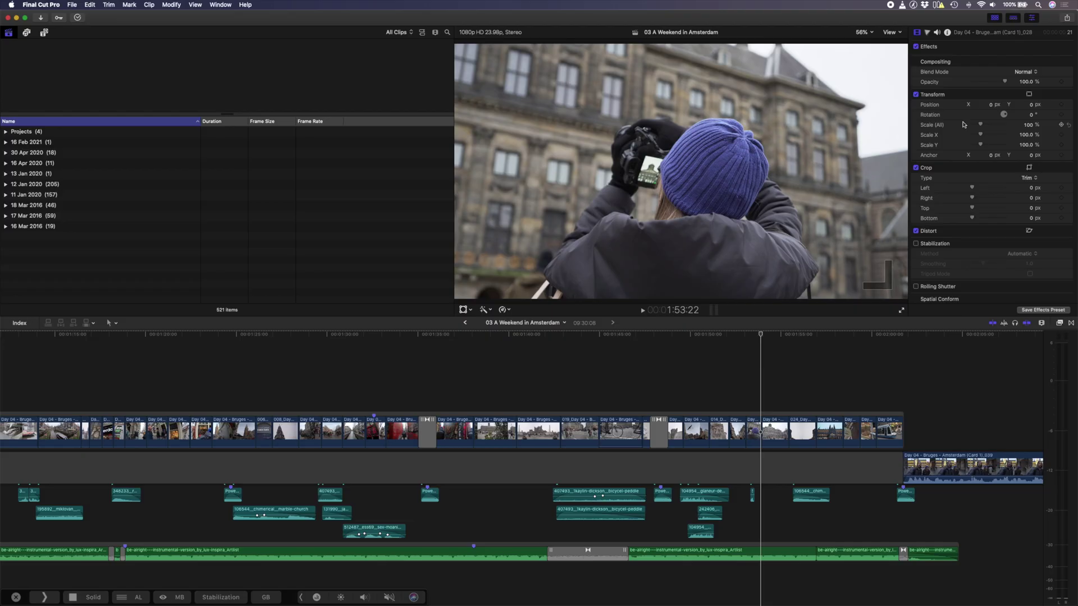
View CommandPost's Monogram and Loupedeck+ control-surface pages, then select the timeline clips
left_click(914, 5)
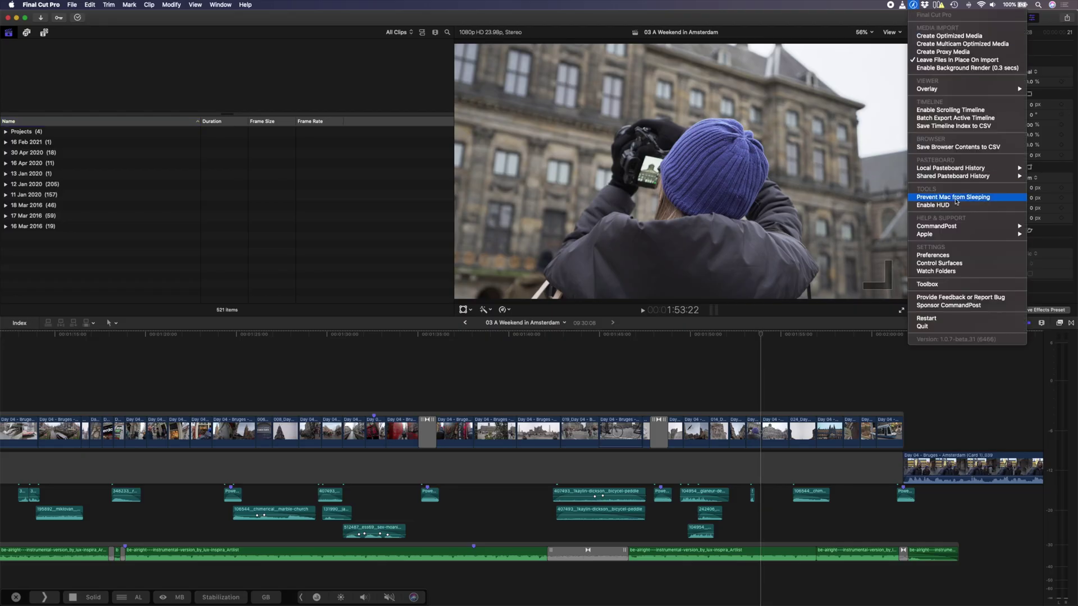
left_click(981, 264)
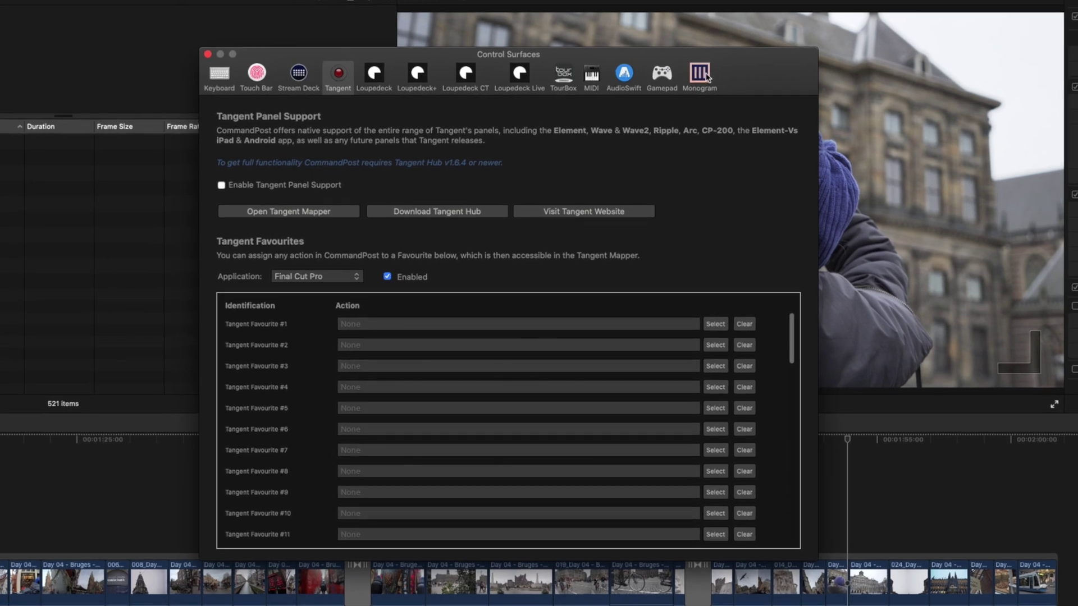
left_click(699, 76)
left_click(420, 73)
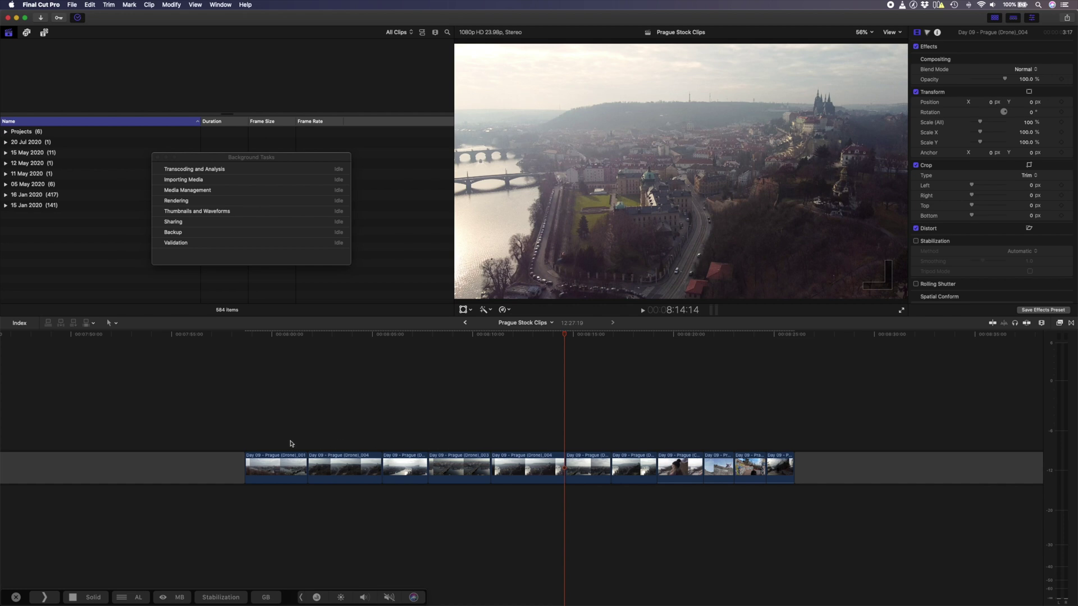
left_click_drag(290, 444, 775, 490)
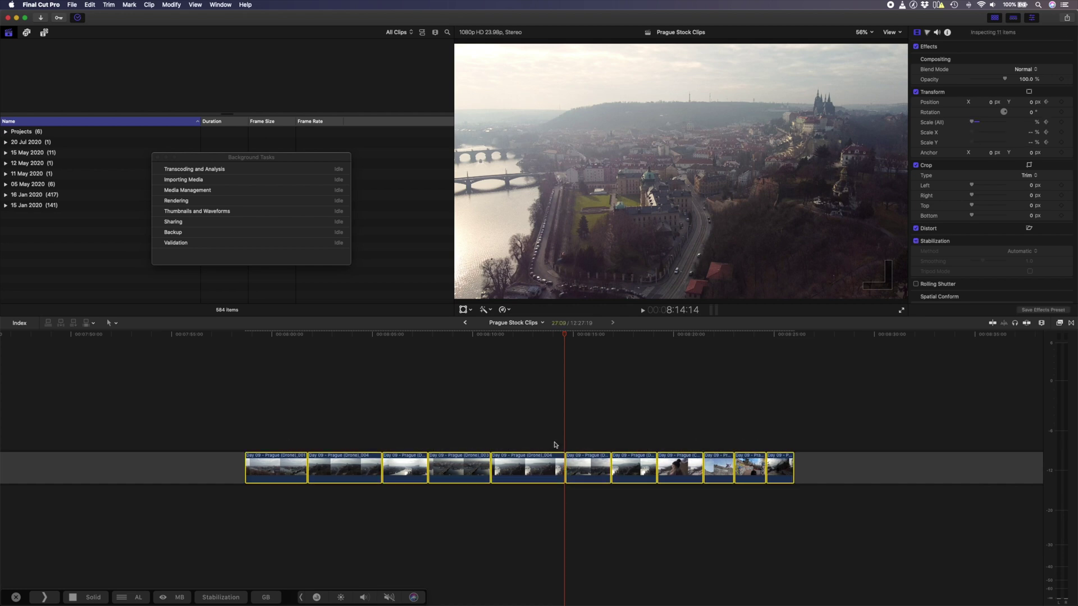
Batch-export three selected Prague clips with the custom filename 'Prague Clips 1'
left_click_drag(550, 442, 634, 484)
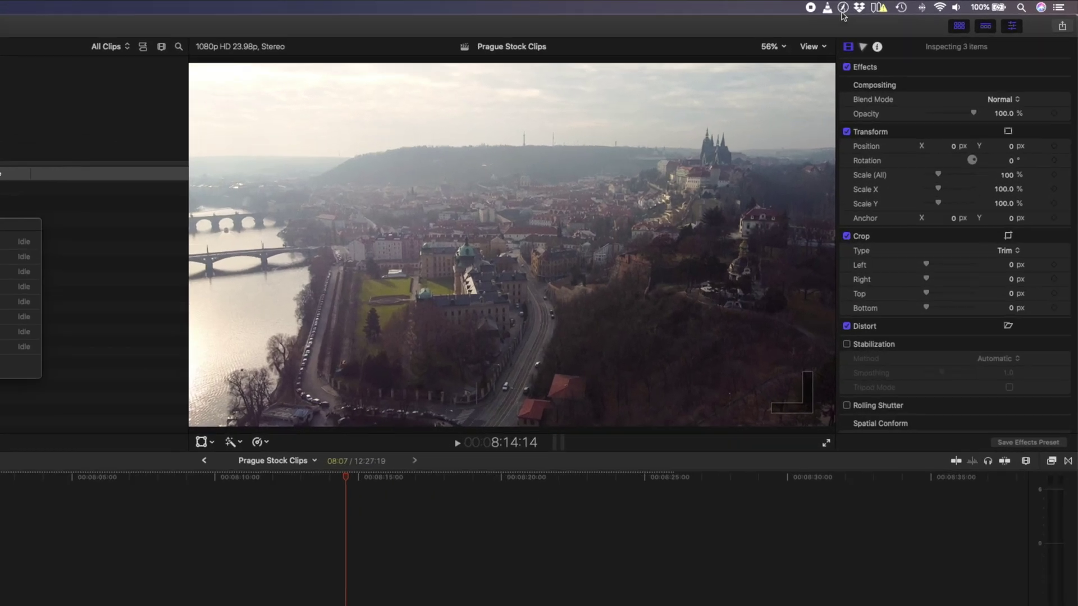
left_click(842, 11)
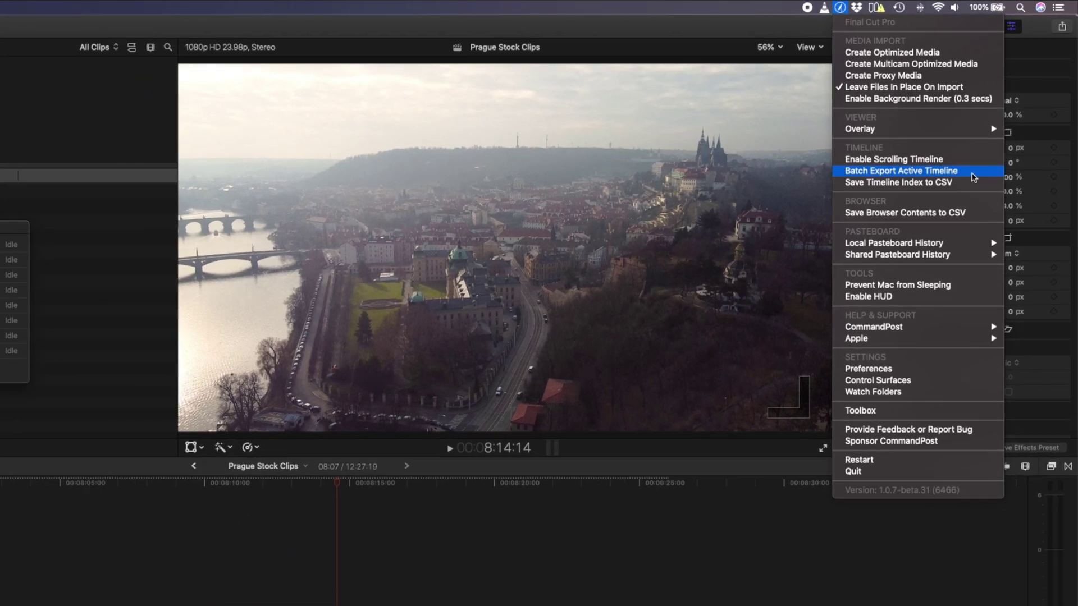
left_click(952, 204)
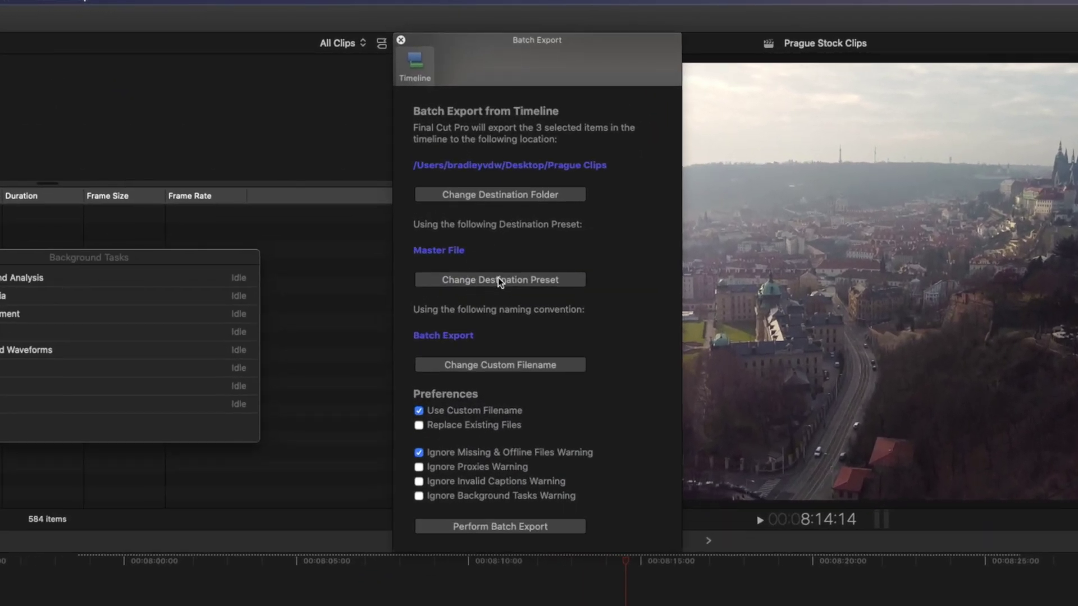
left_click(518, 368)
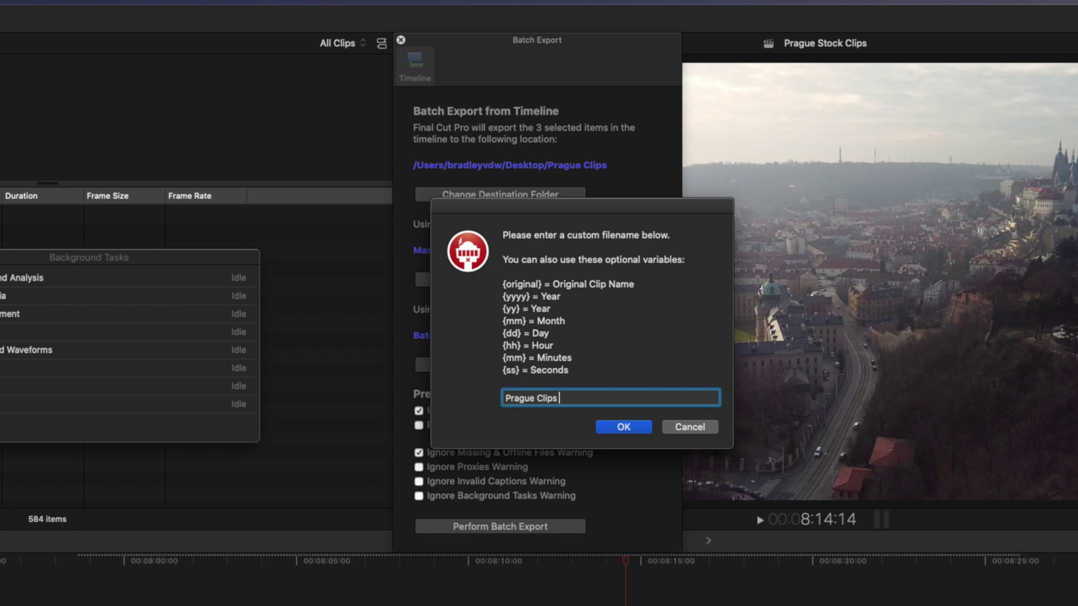
left_click(637, 430)
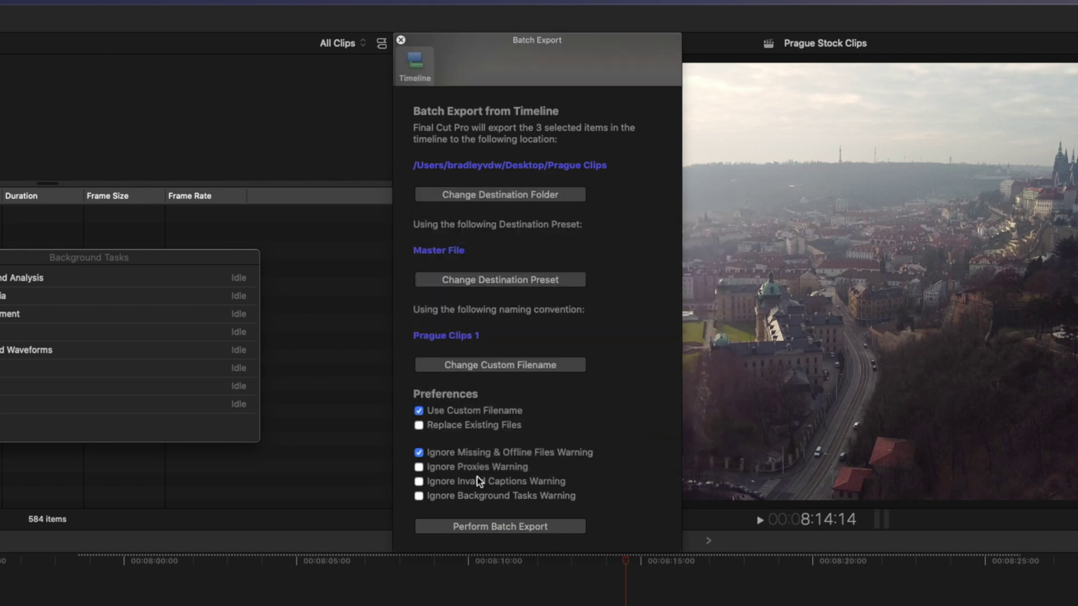
left_click(560, 528)
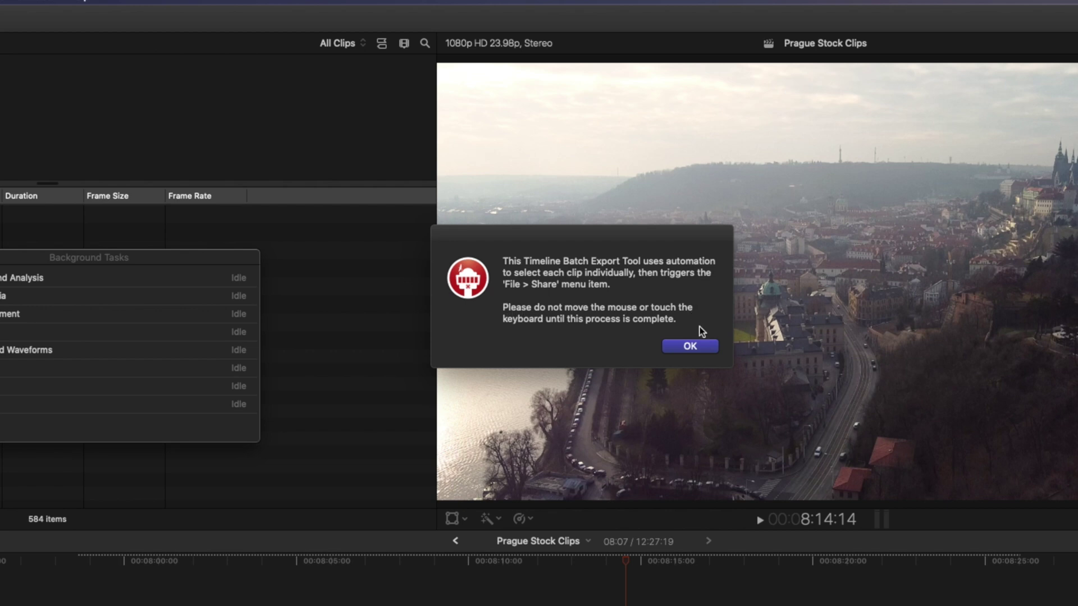
left_click(687, 345)
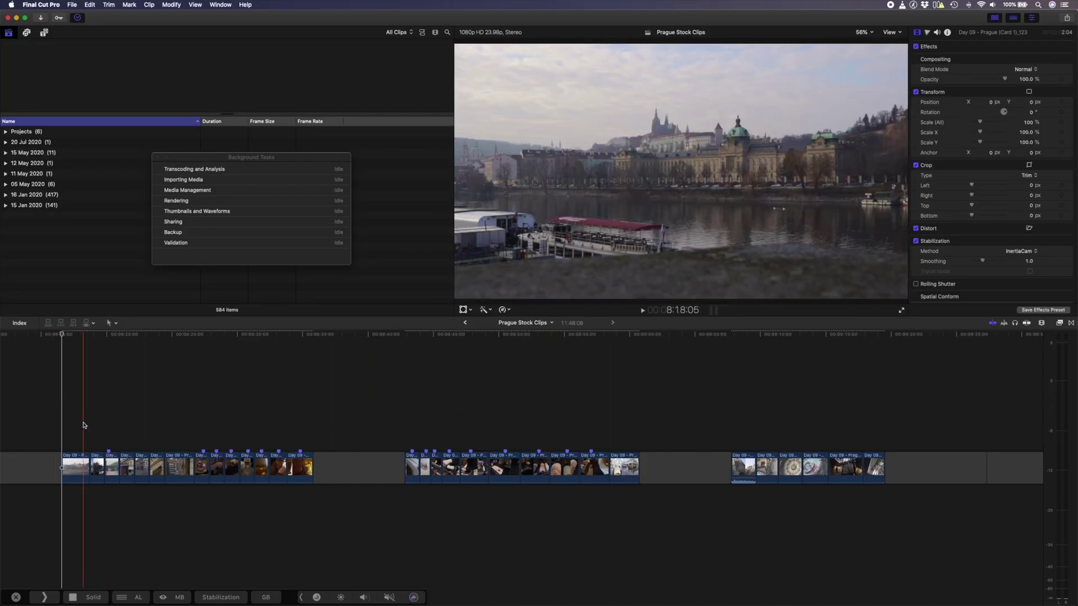
Add a Basic Title spanning the first clip group and copy it over another group
key("ctrl+t")
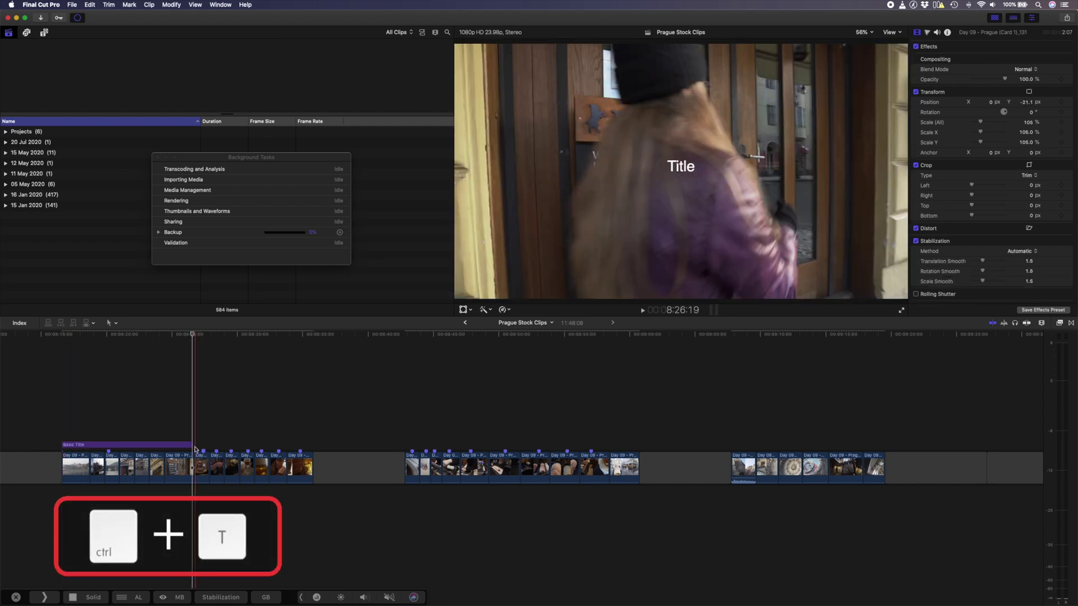
left_click_drag(192, 444, 313, 444)
left_click_drag(419, 445, 240, 498)
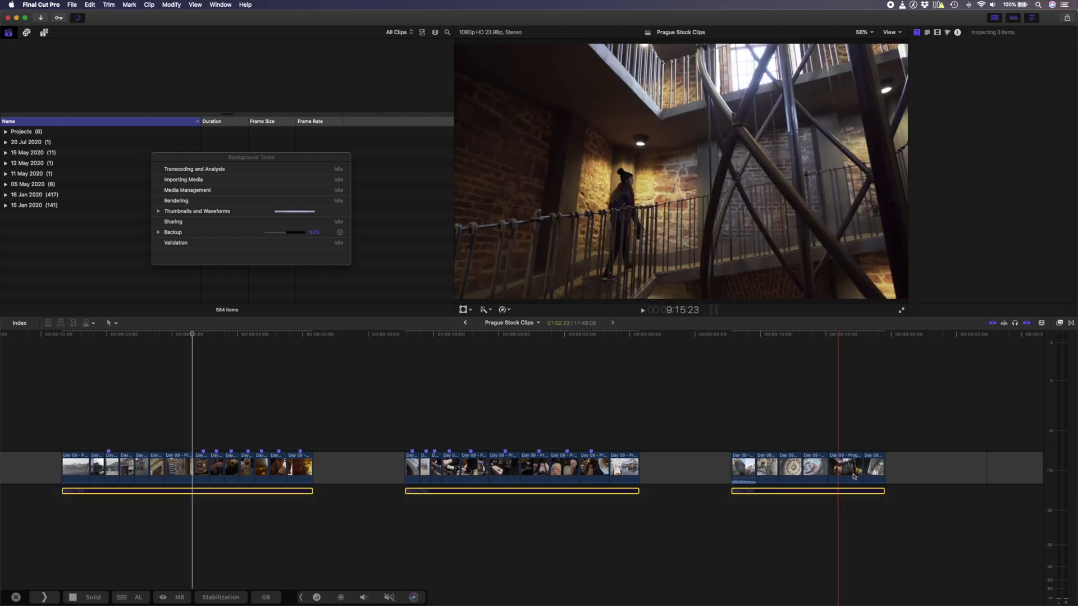
left_click(914, 5)
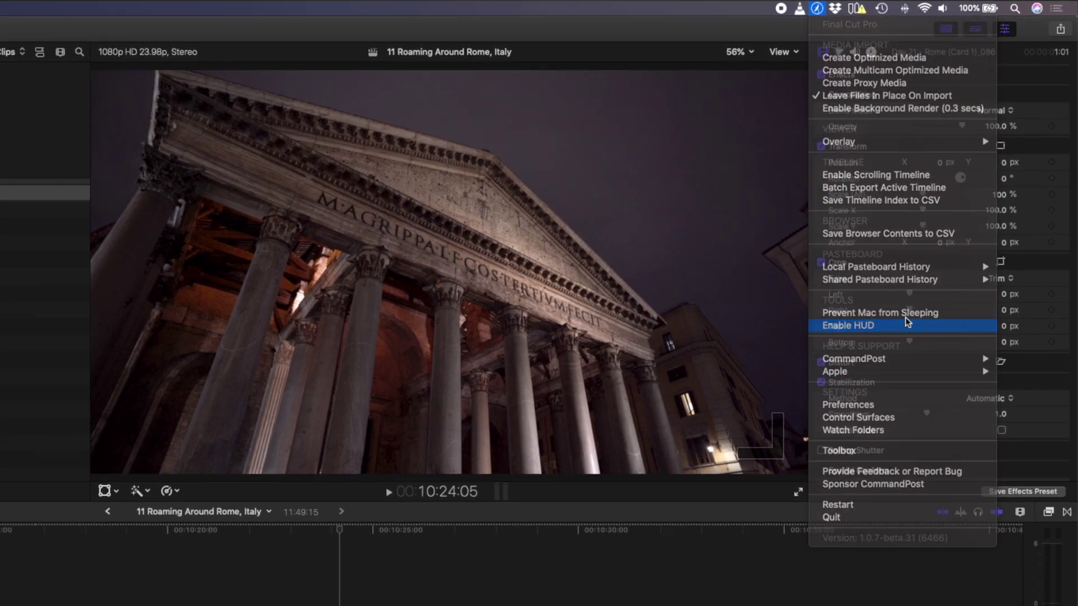
Enable the CommandPost HUD and step through its panels to the action-slot grid layouts
left_click(829, 352)
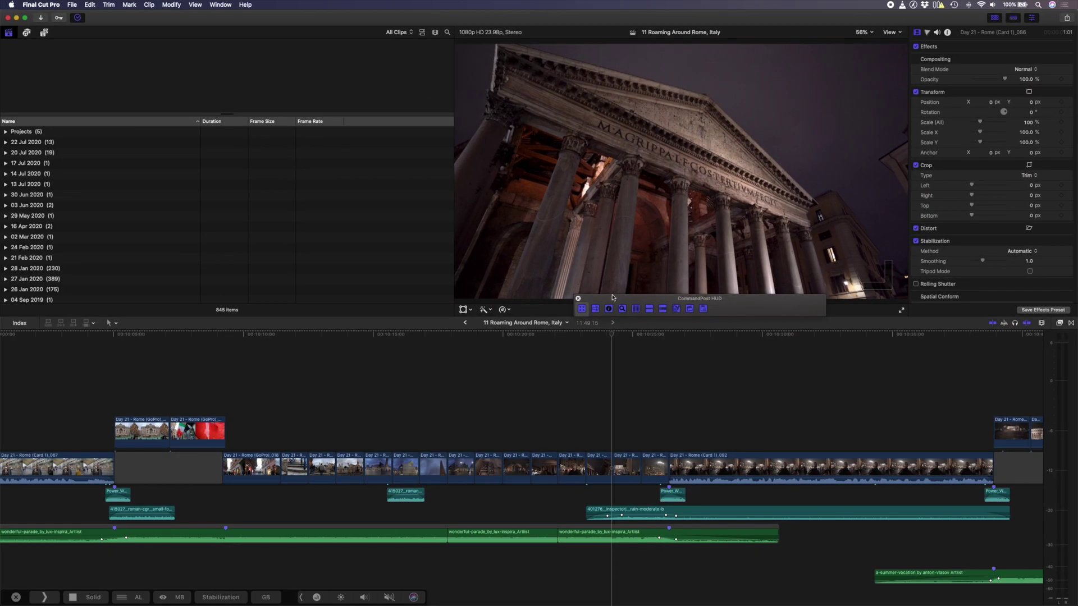
left_click(596, 309)
left_click(608, 309)
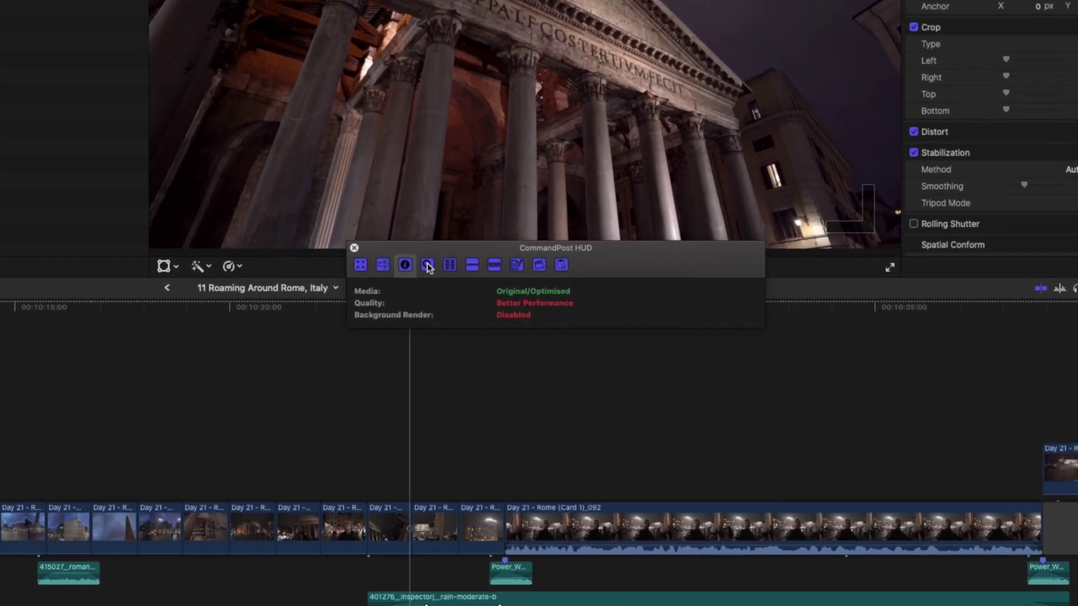
left_click(622, 309)
left_click(434, 261)
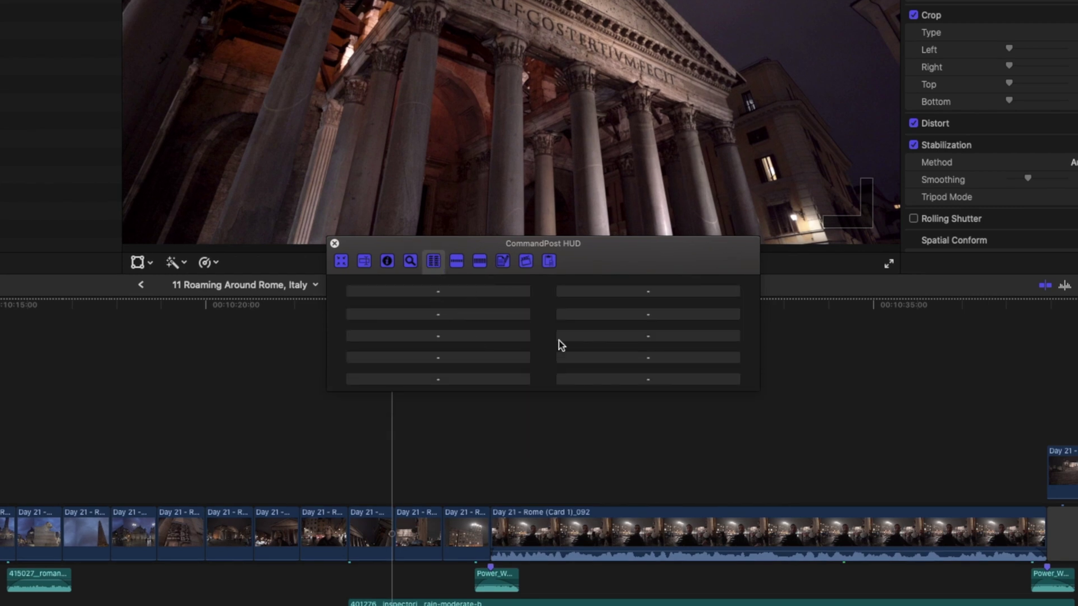
left_click(457, 263)
left_click(478, 262)
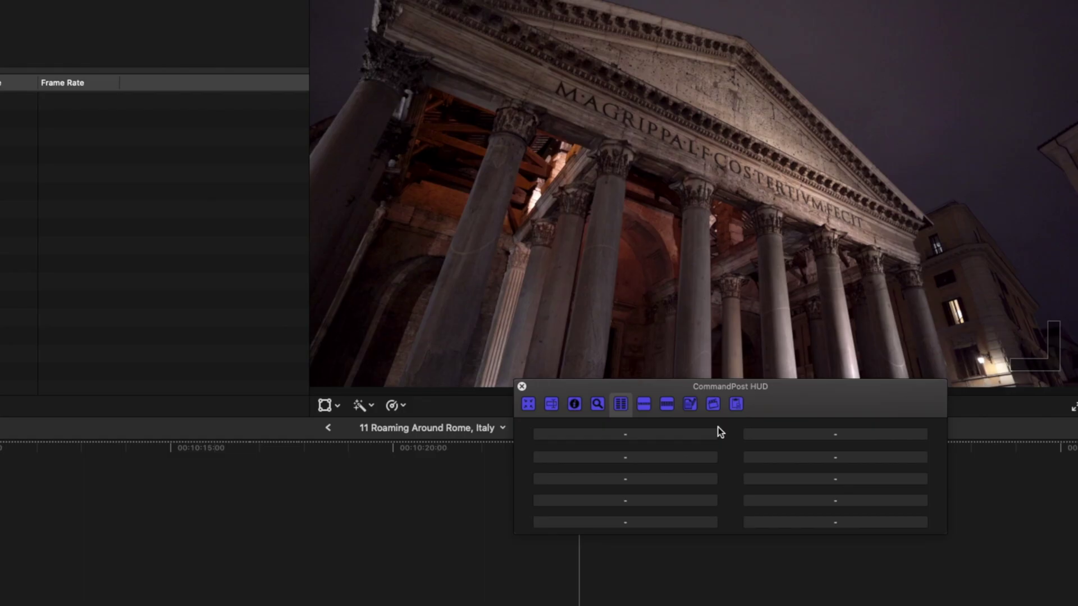
Browse the action search categories and assign the Gaussian transition to the first HUD slot
right_click(672, 433)
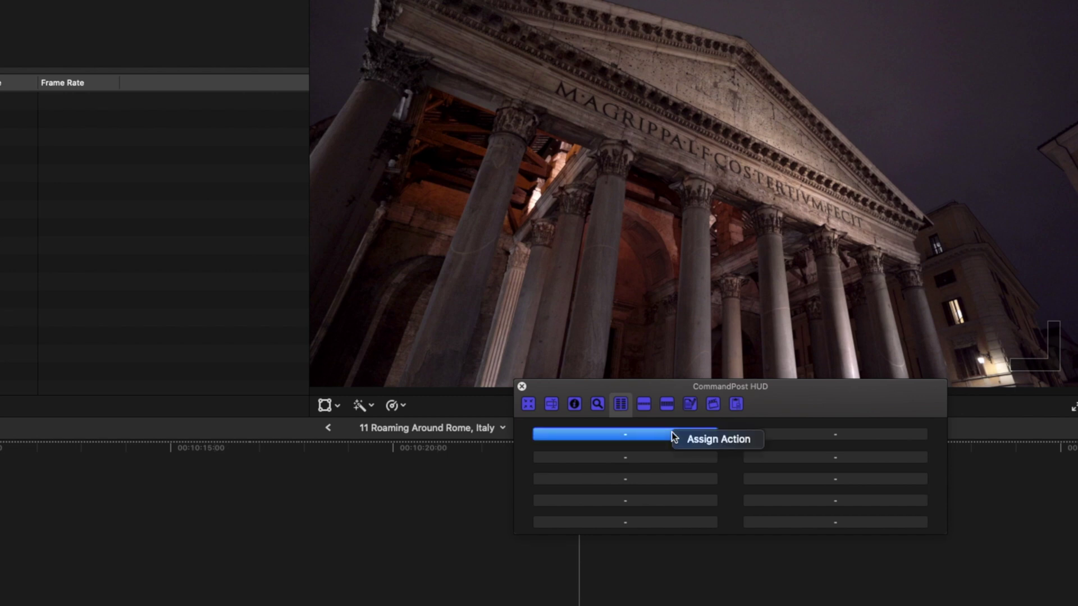
left_click(726, 443)
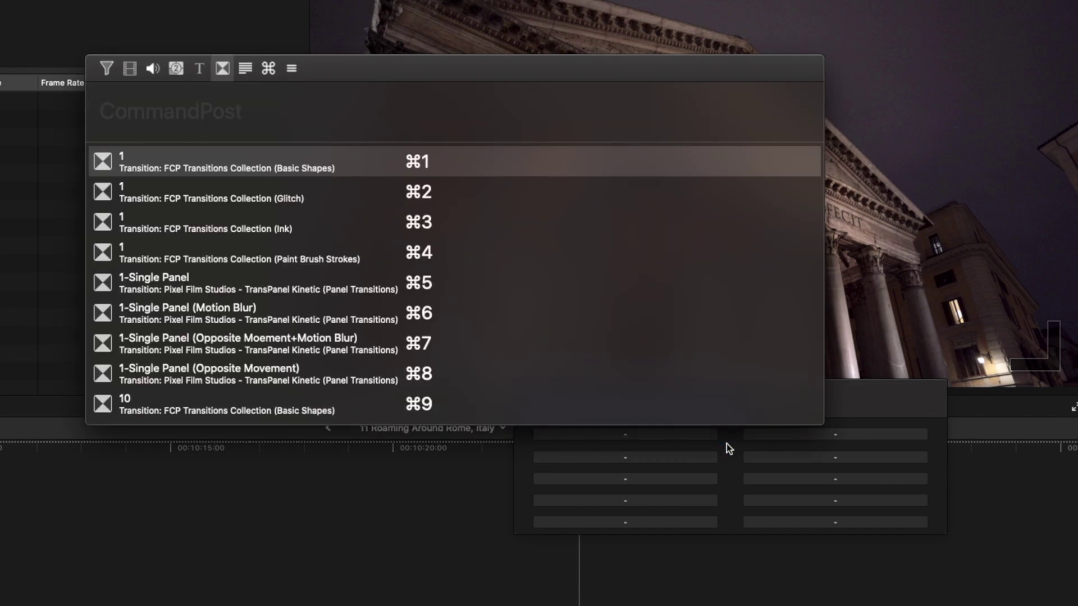
left_click(128, 71)
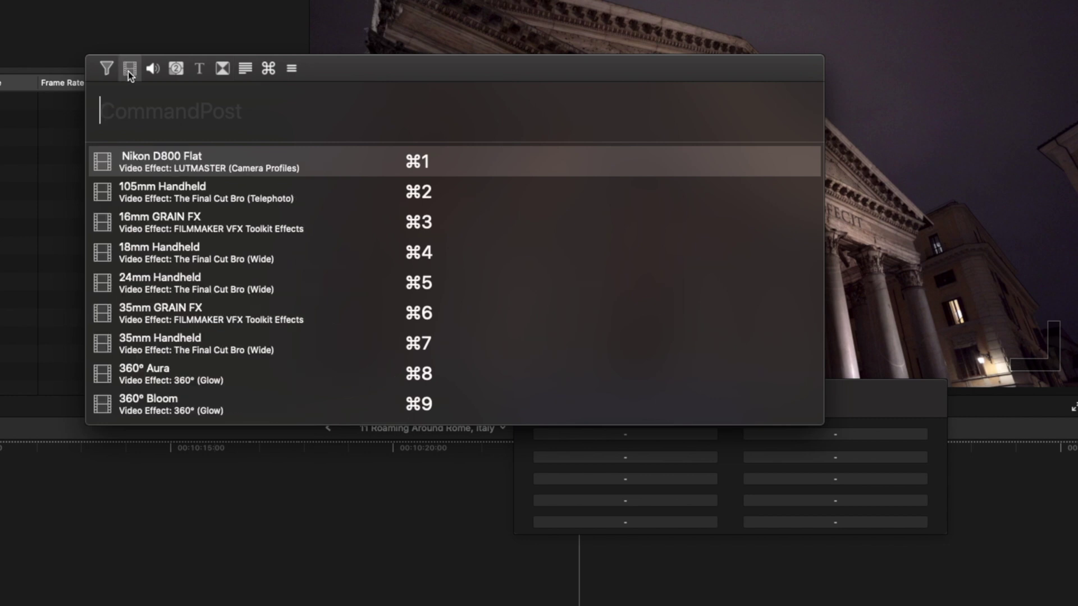
left_click(155, 71)
left_click(176, 69)
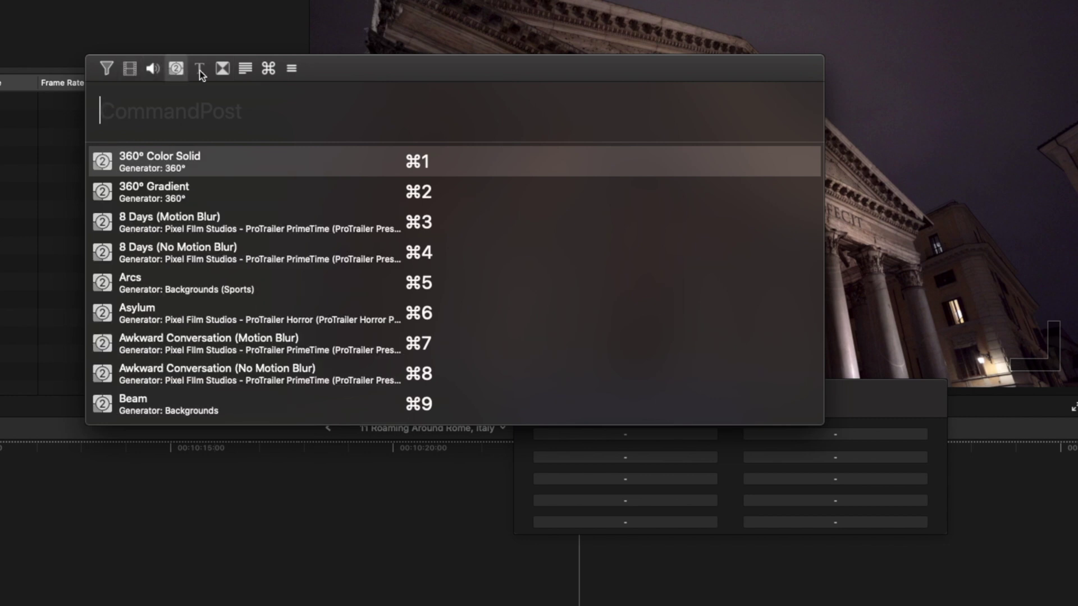
left_click(222, 69)
left_click(291, 71)
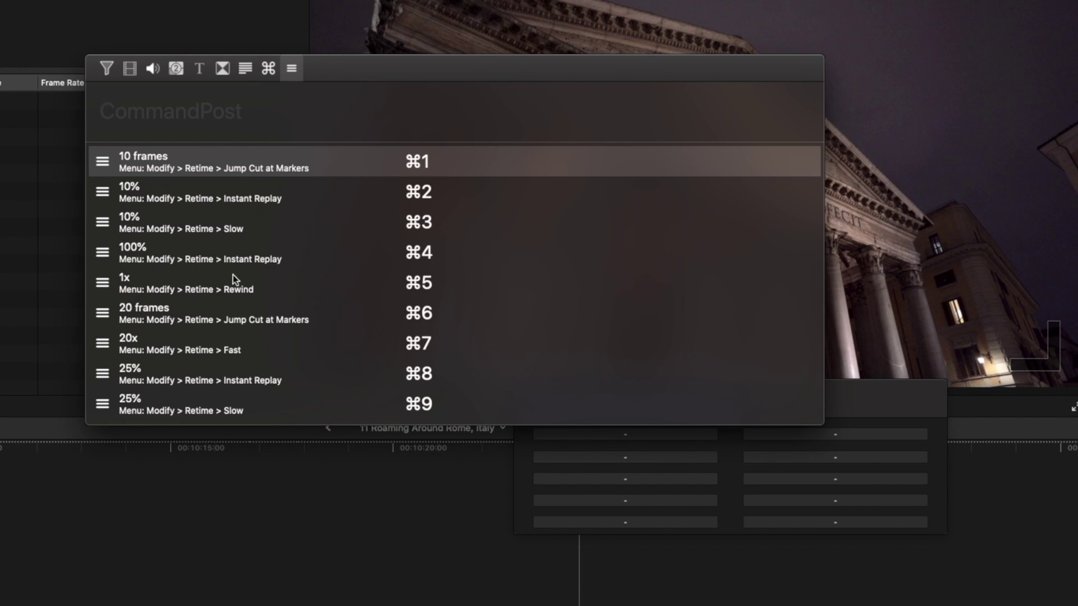
left_click(223, 68)
type("gaus")
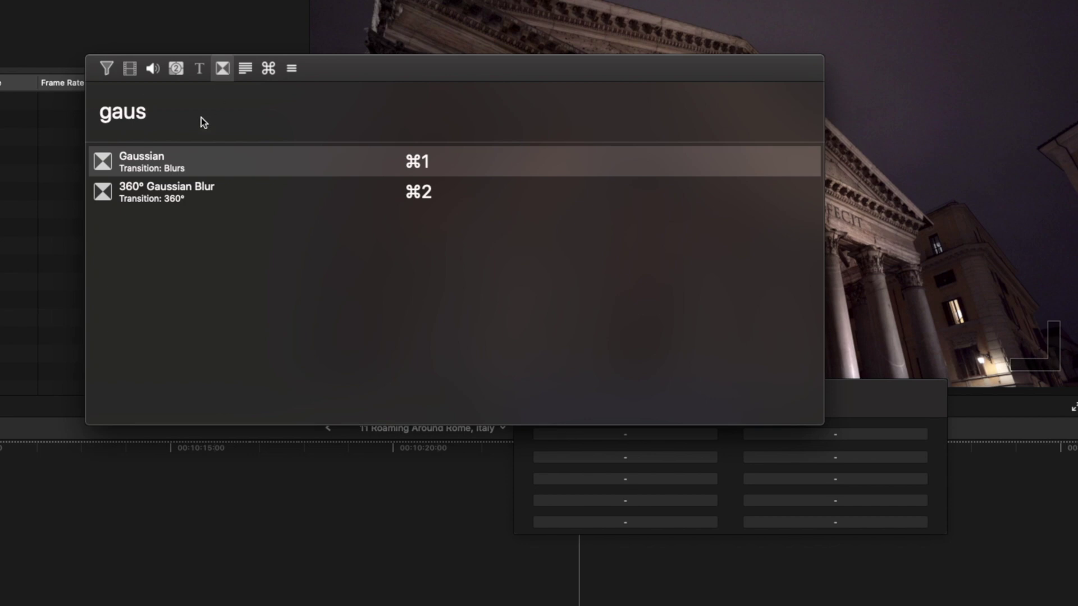
left_click(174, 157)
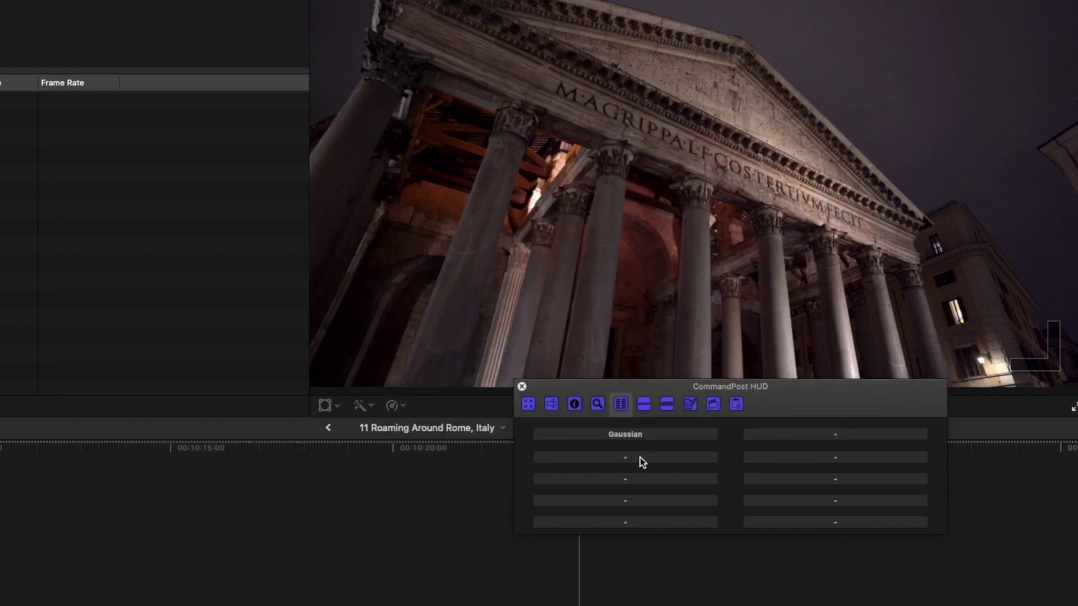
Assign Fade To Color and ZOOM - SMOOTH FAST IN to the second and third HUD slots
right_click(640, 457)
left_click(677, 466)
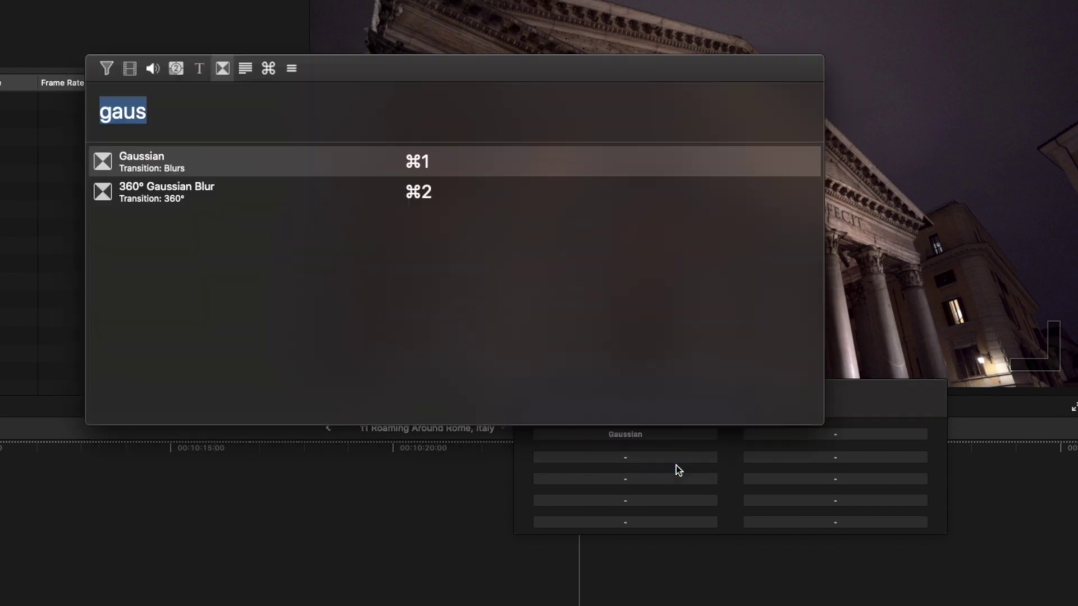
type("fade")
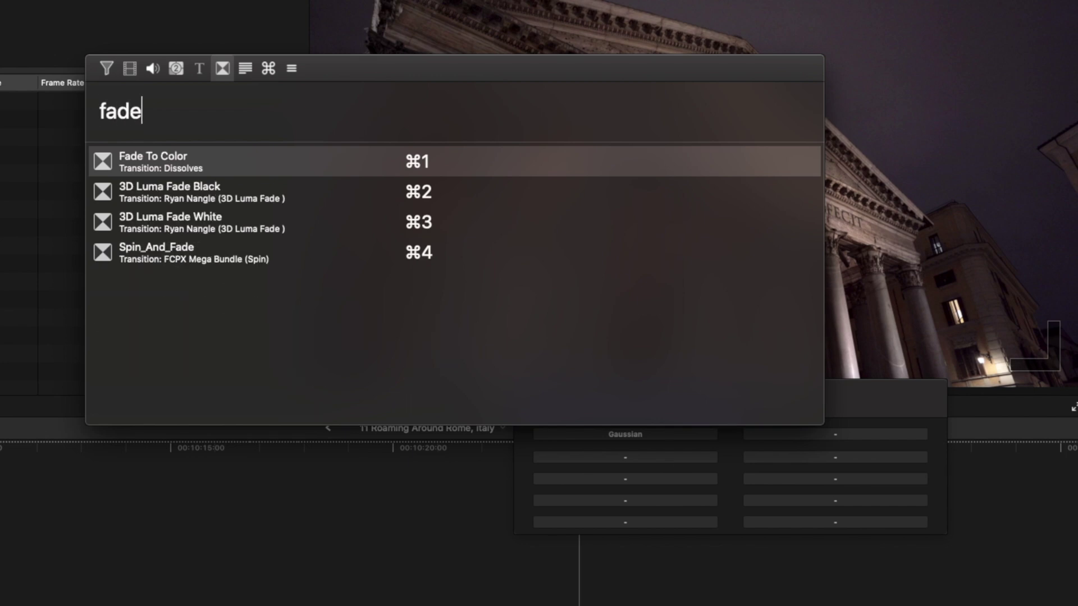
left_click(213, 161)
right_click(694, 482)
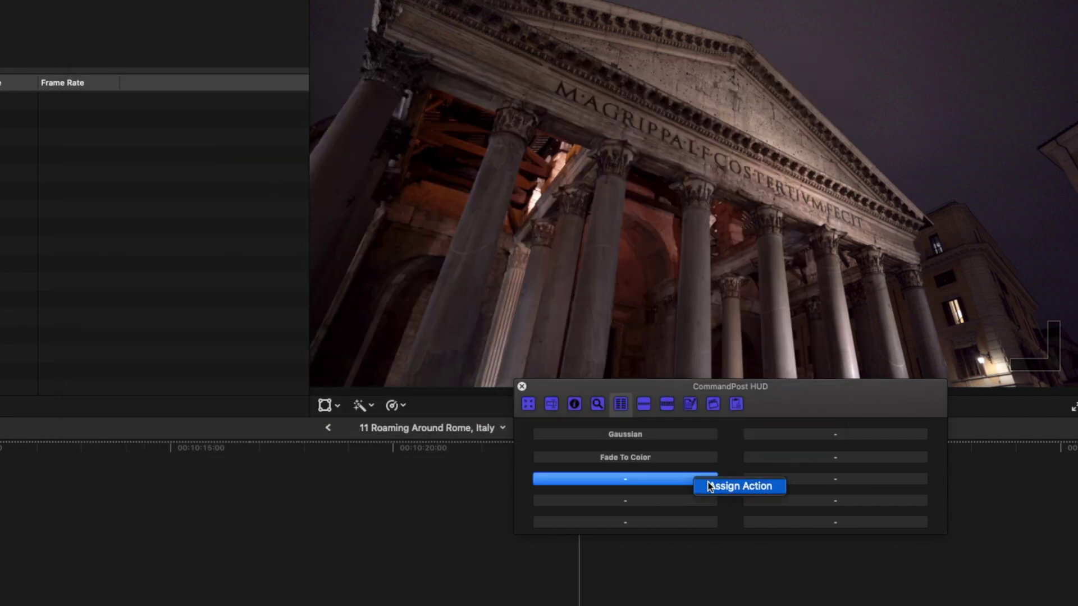
type("zo")
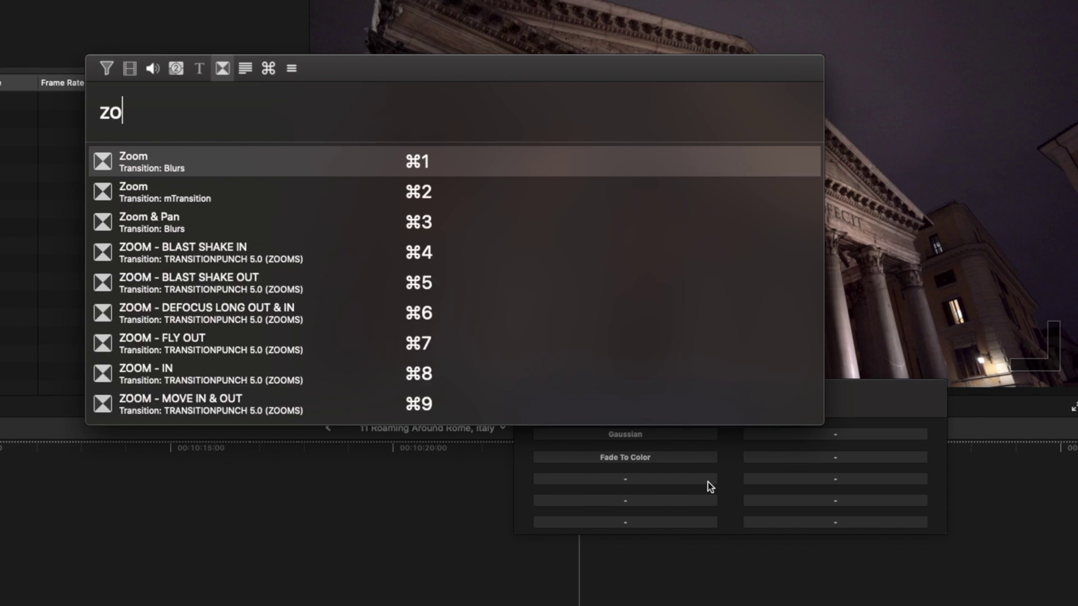
type("om - sm")
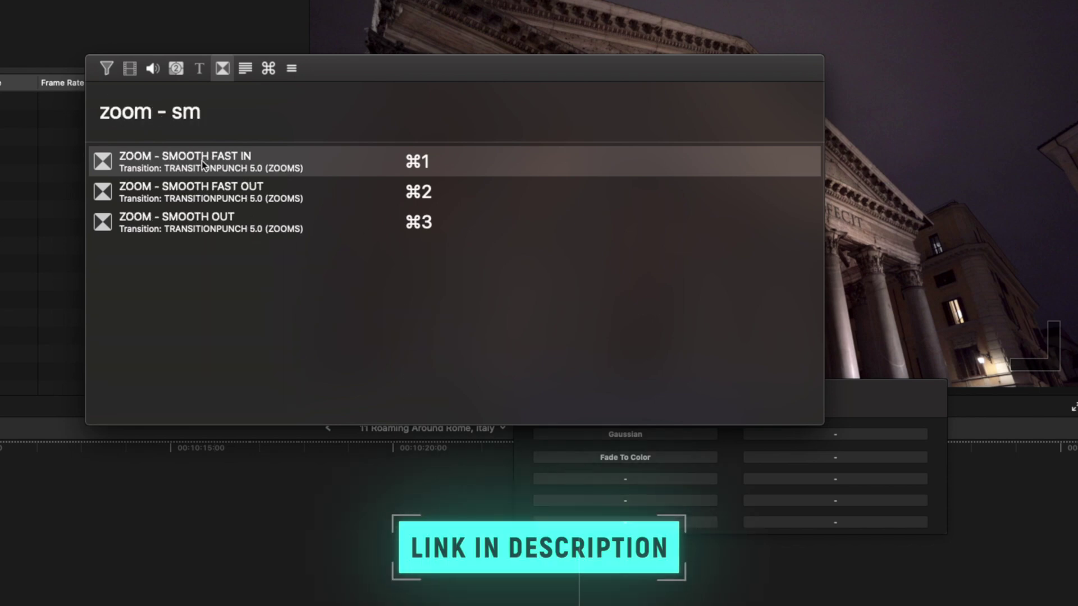
left_click(231, 163)
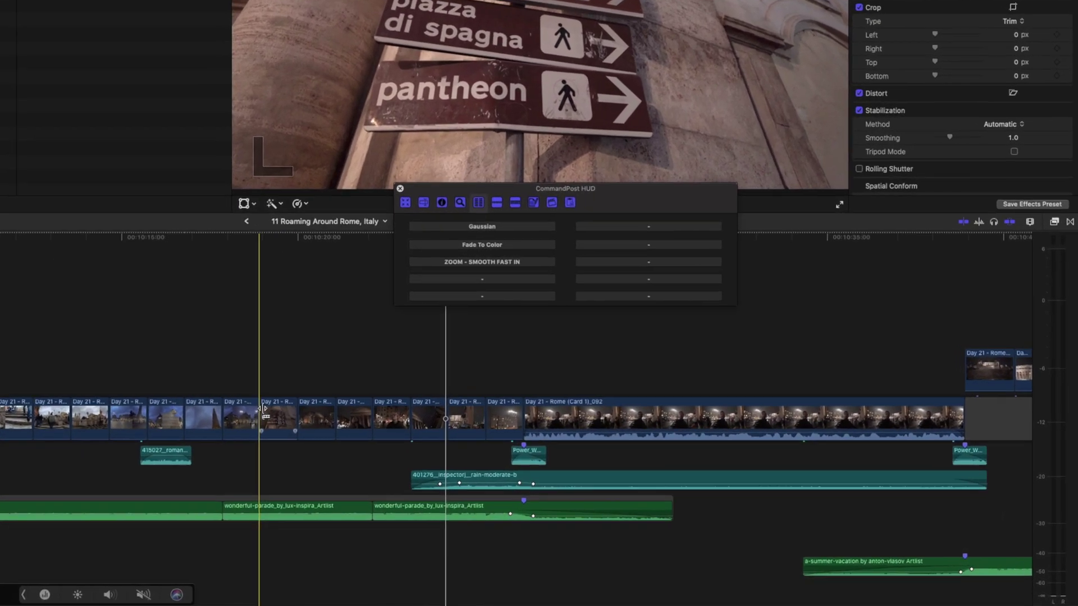
Use the HUD to add Fade To Color, ZOOM - SMOOTH FAST IN and Gaussian transitions to the Rome clips
left_click(263, 413)
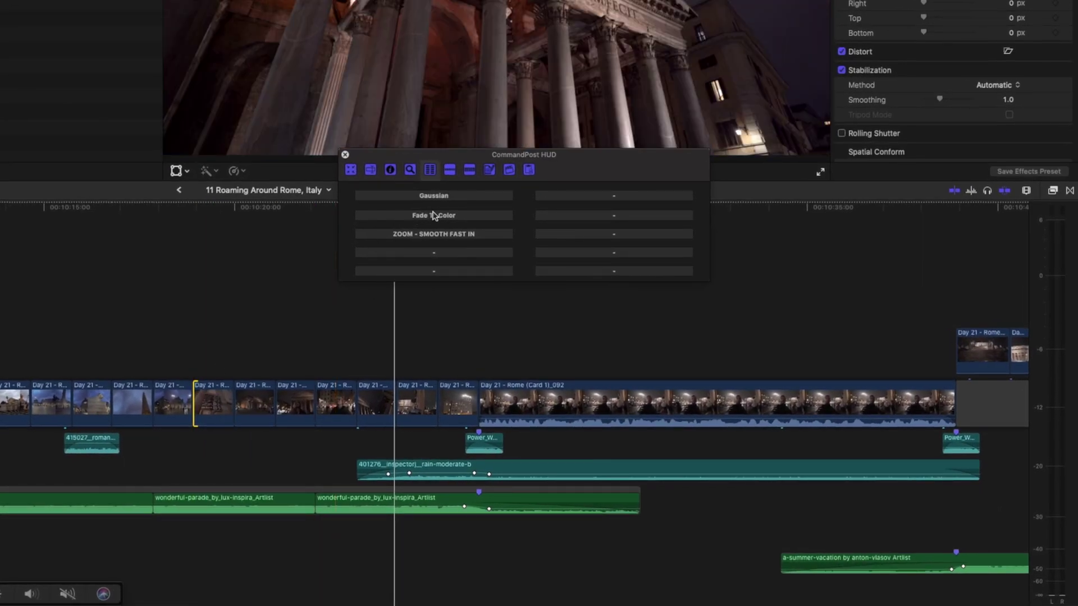
left_click(433, 215)
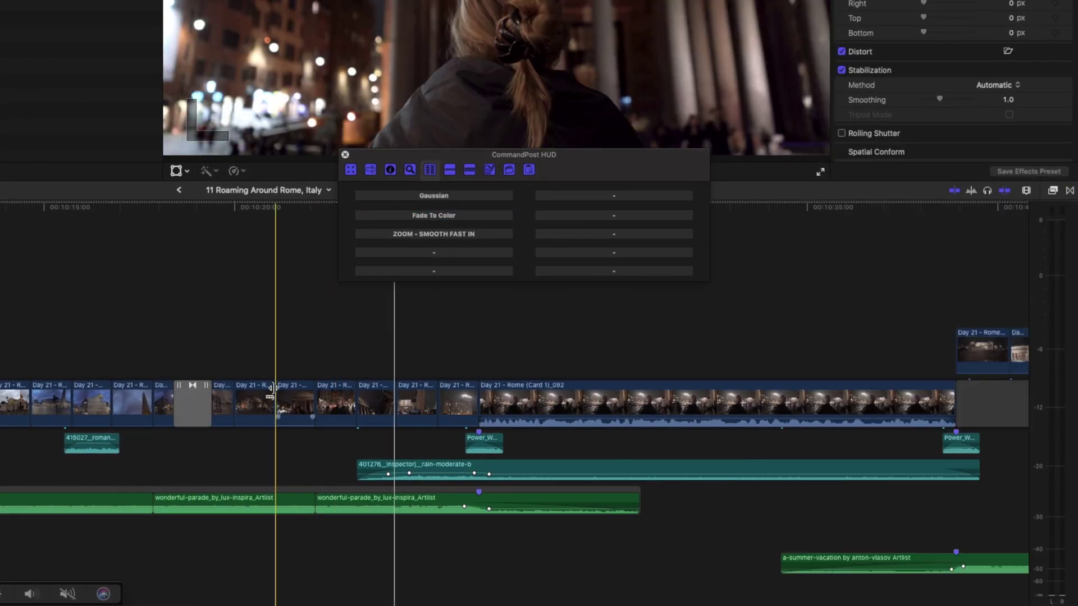
left_click(276, 401)
left_click(432, 234)
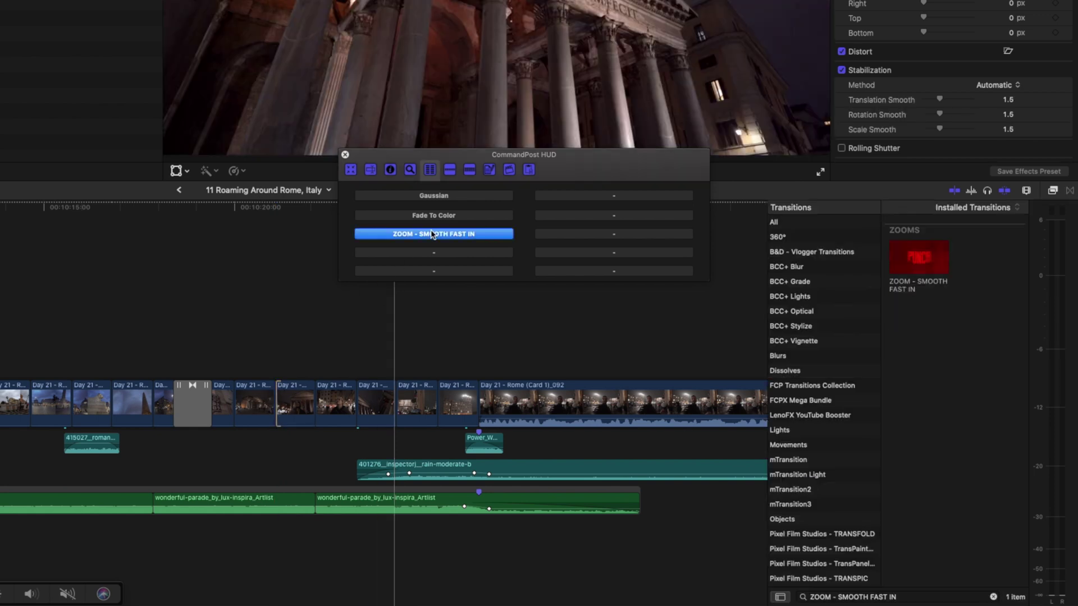
left_click(372, 400)
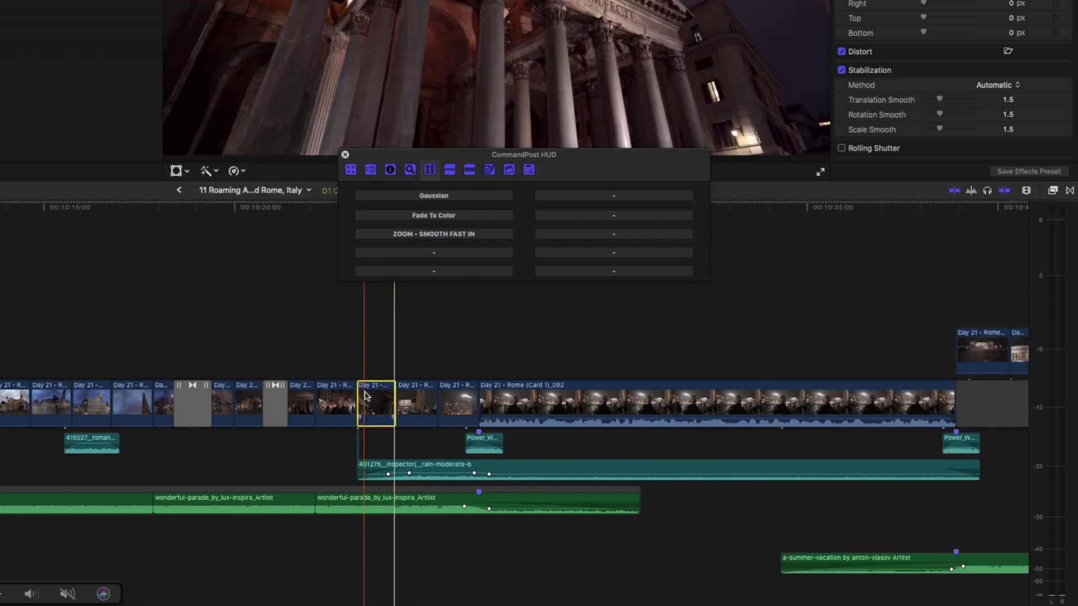
left_click(441, 198)
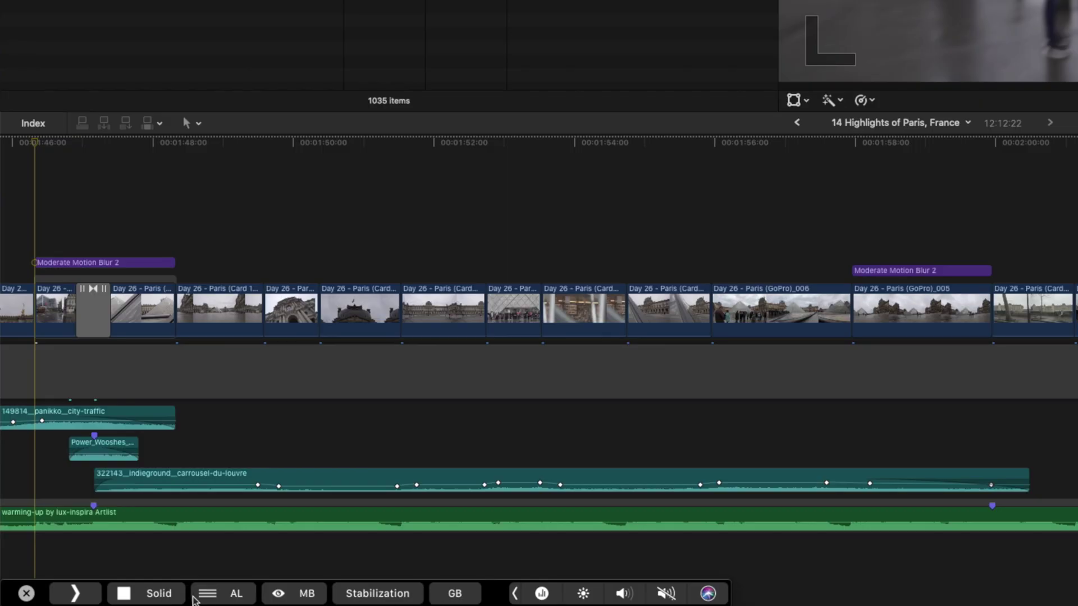
Return the virtual Touch Bar to the Solid/AL bank and add a Custom solid and an Adjustment Layer
left_click(76, 595)
left_click(84, 594)
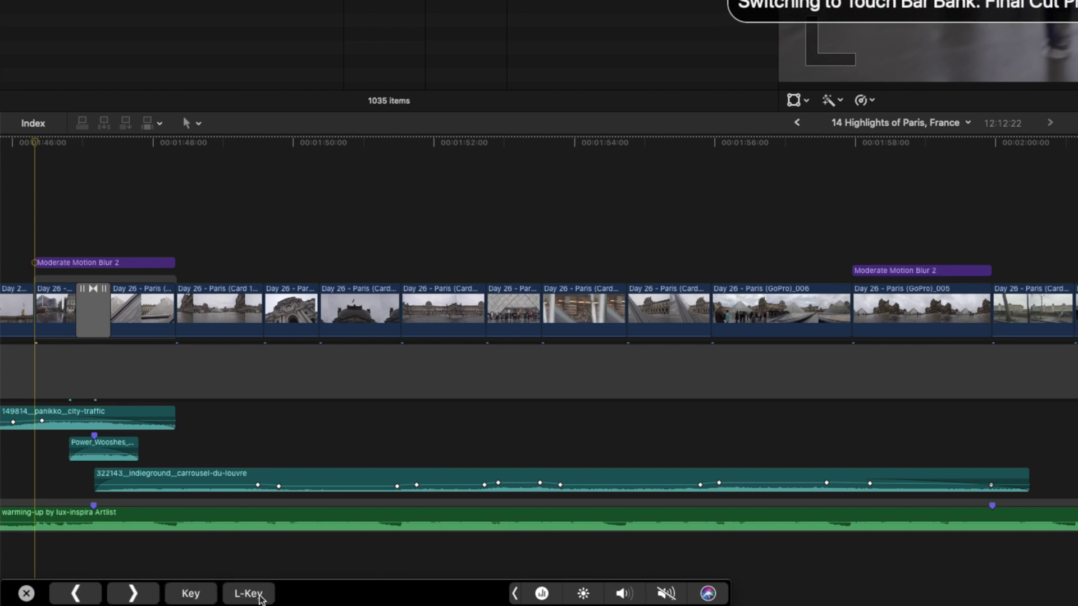
left_click(81, 594)
left_click(79, 595)
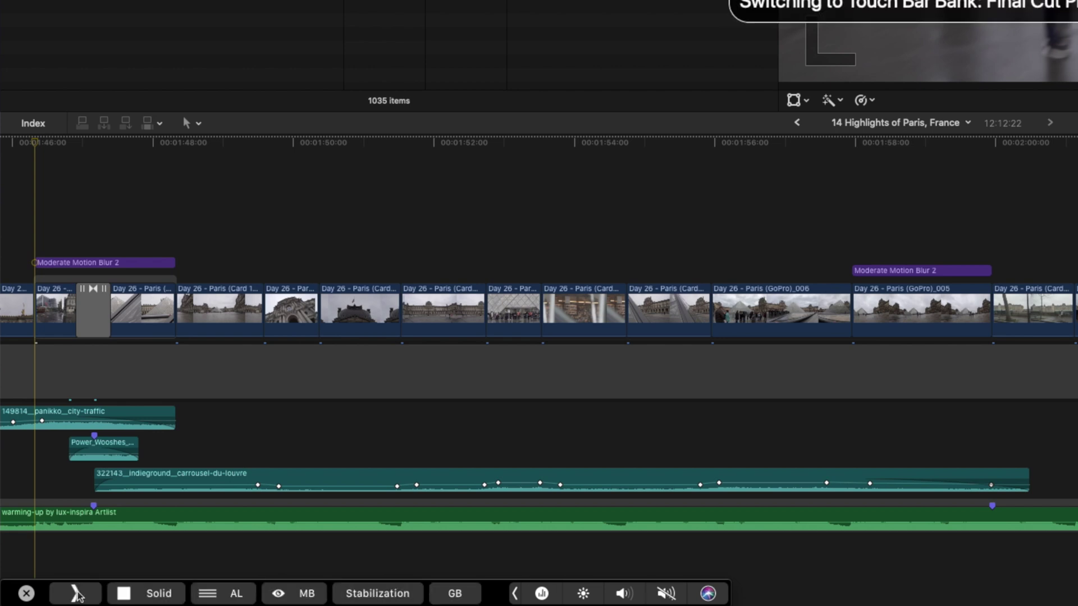
left_click(149, 595)
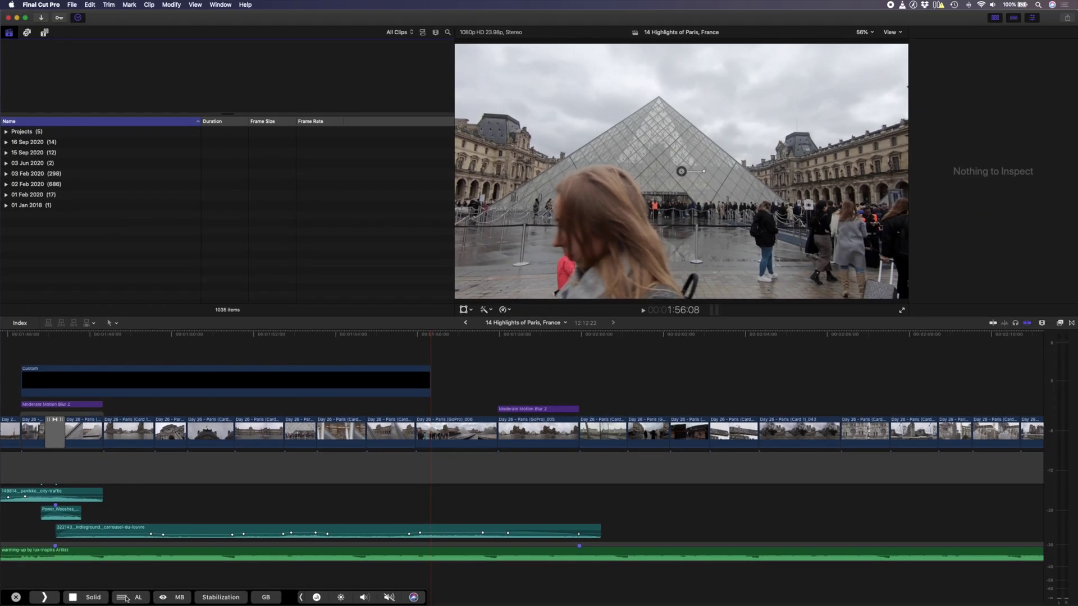
left_click(127, 598)
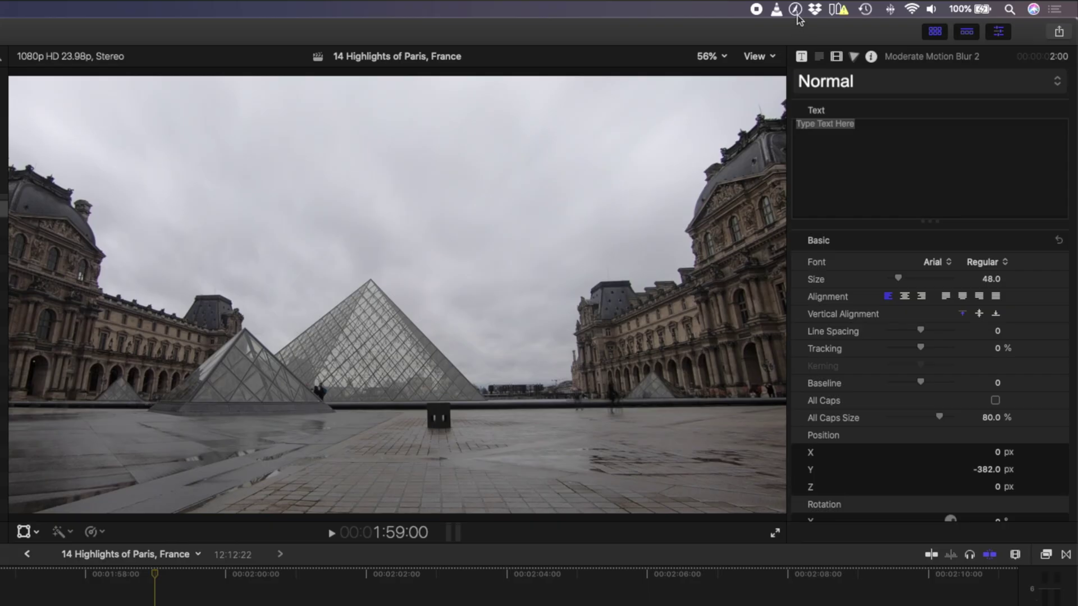
Open CommandPost's Touch Bar control surface settings and select the Adjustment Layer button row
left_click(795, 9)
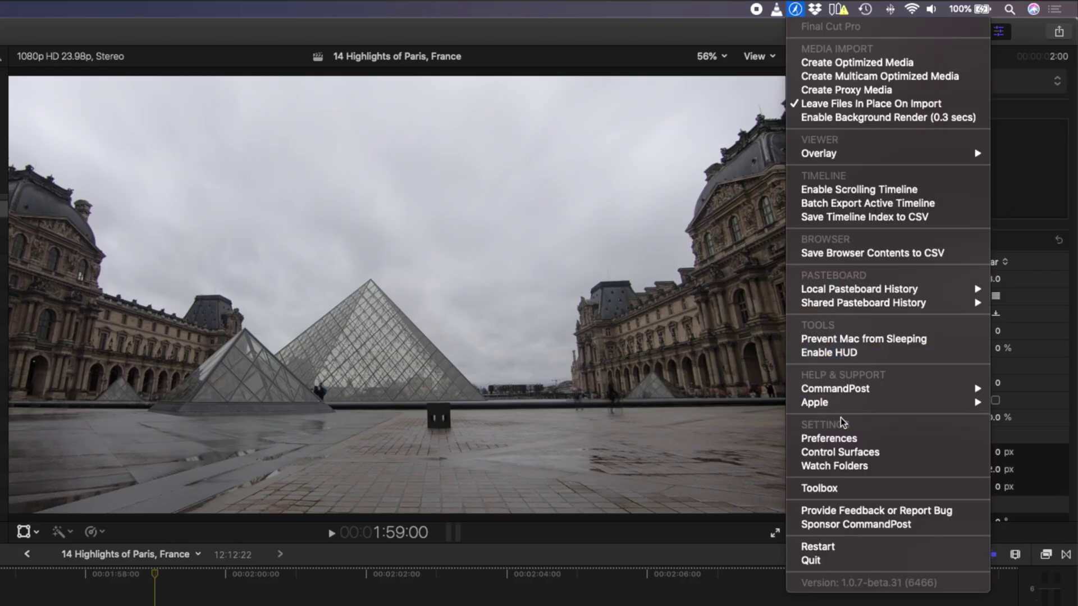
left_click(897, 449)
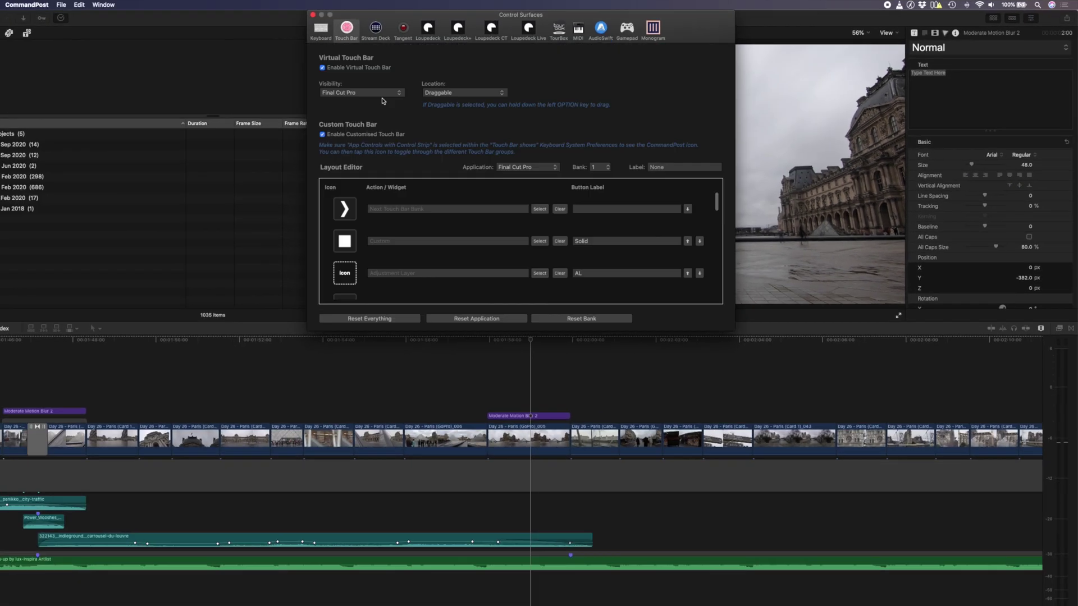
left_click(387, 237)
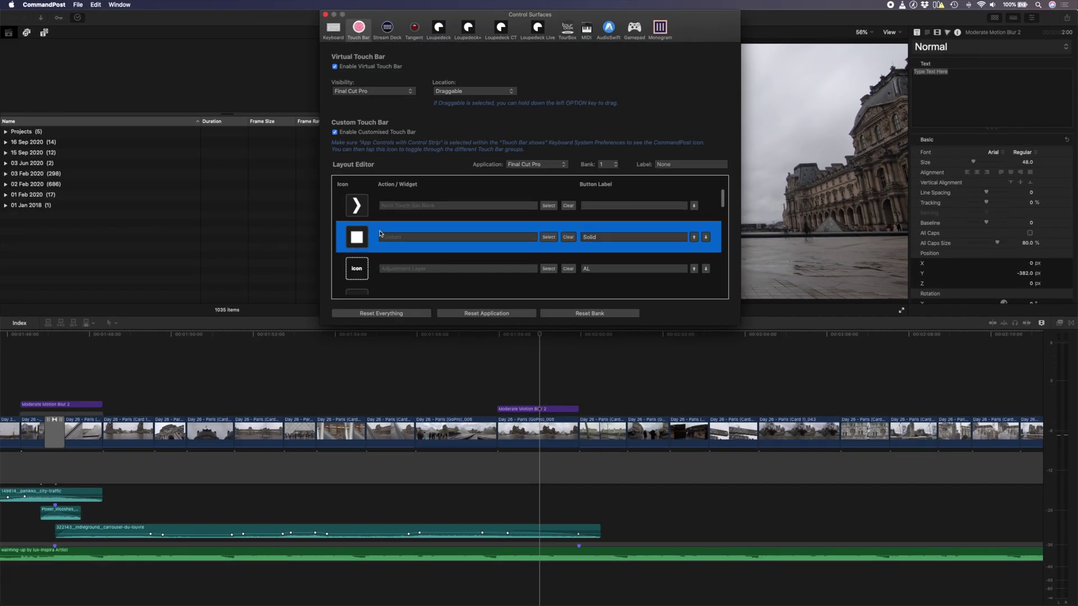
left_click(412, 267)
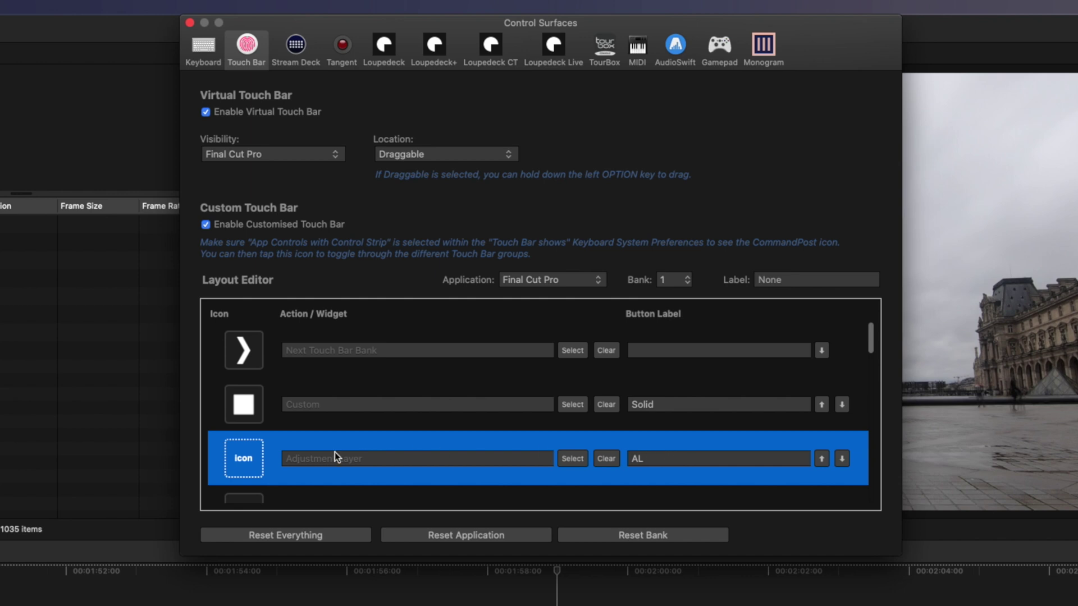
Give the AL button the drag.png icon, then show the bank 4 layout
left_click(244, 458)
left_click(464, 248)
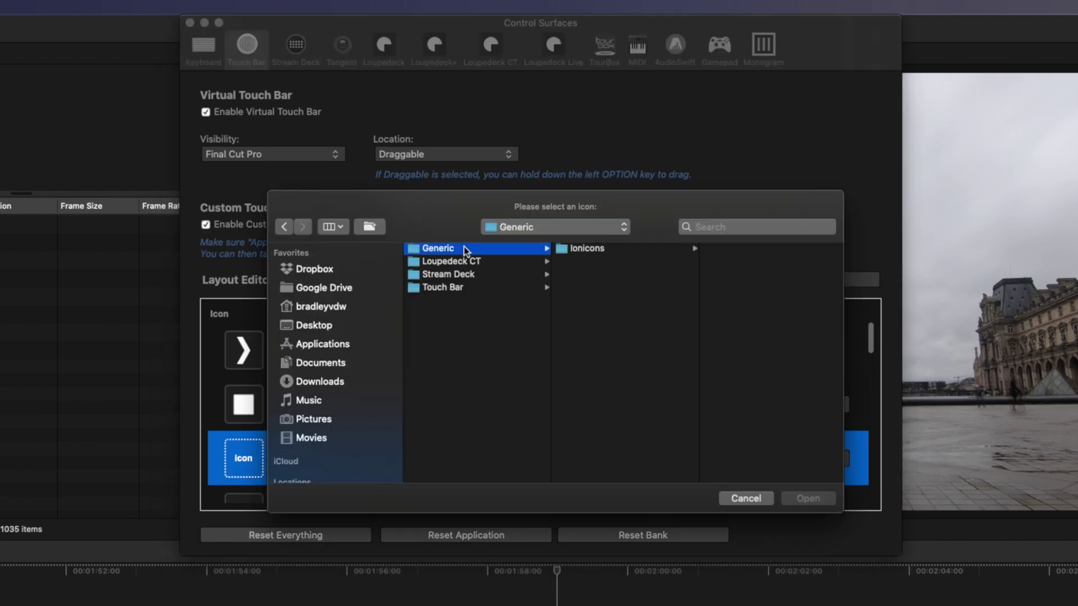
key("Right")
key("Right")
type("drag")
key("Return")
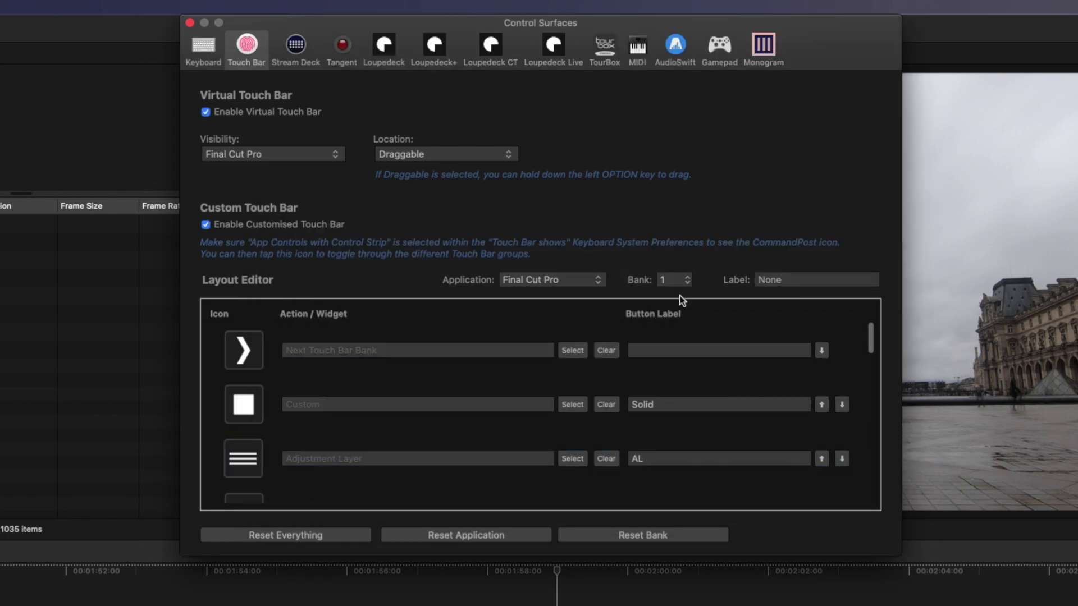
left_click(678, 281)
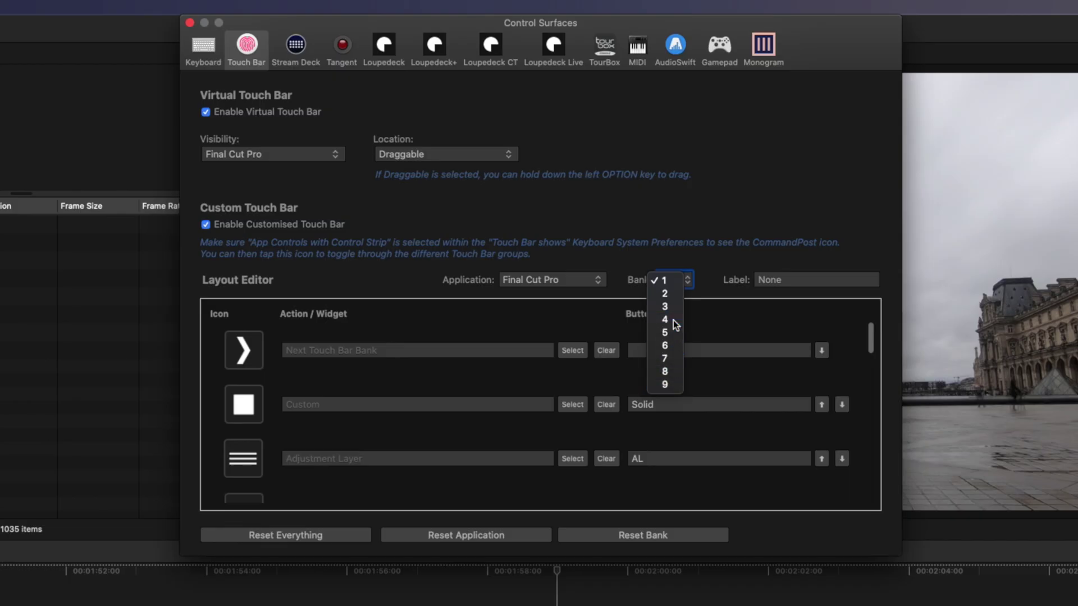
left_click(673, 320)
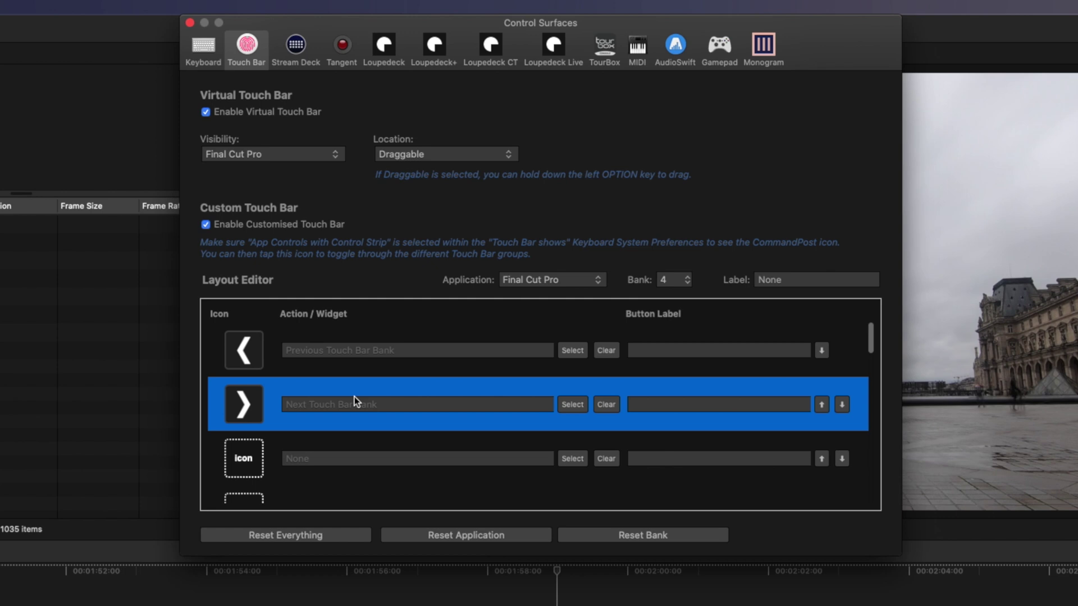
Assign ColorFinalePro to the third bank-4 Touch Bar button and label it CF
left_click(289, 449)
left_click(572, 458)
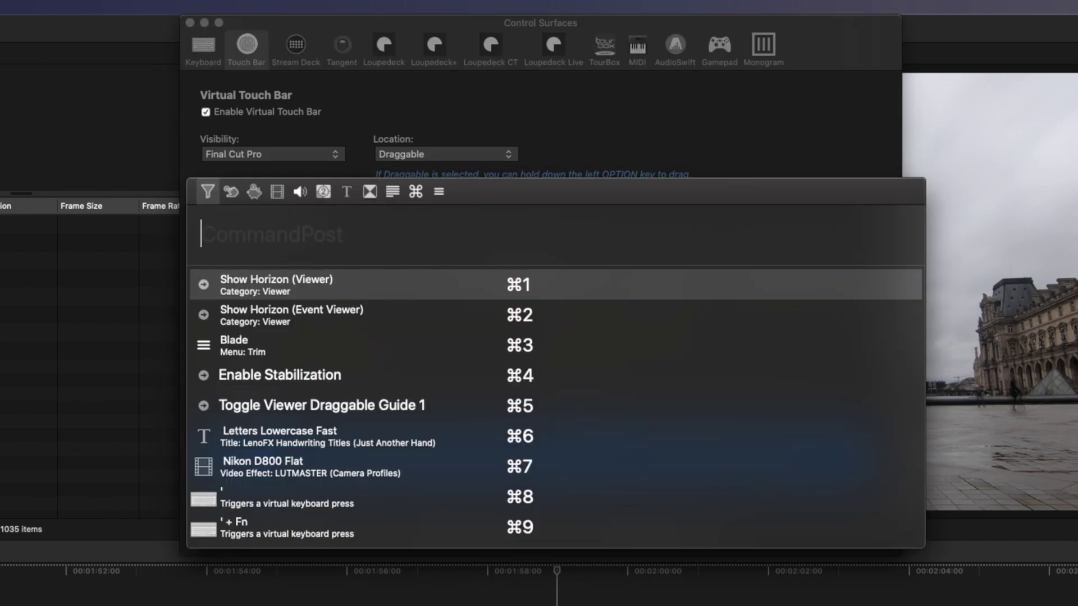
type("color f")
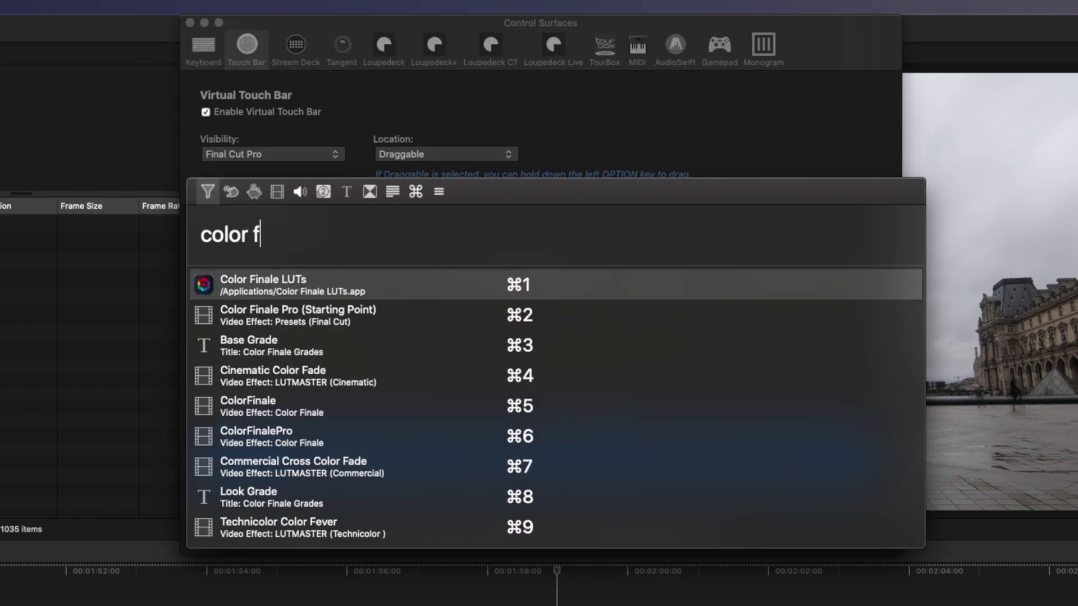
left_click(299, 434)
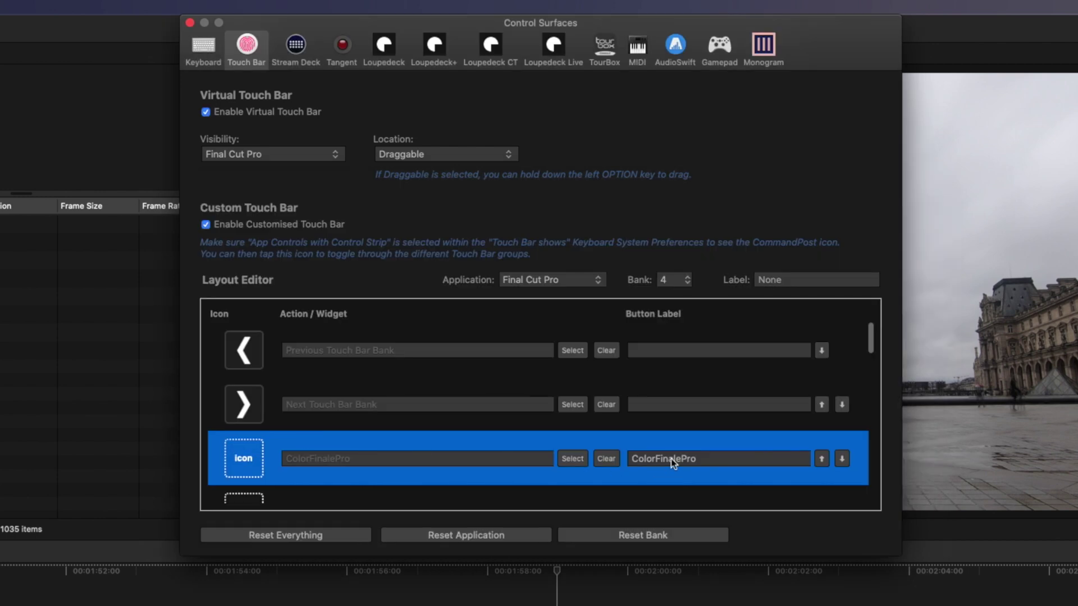
type("CF")
Use Hue.png as the CF button's icon, then select the Day 26 - Paris (GoPro)_005 clip
left_click(248, 462)
left_click(713, 289)
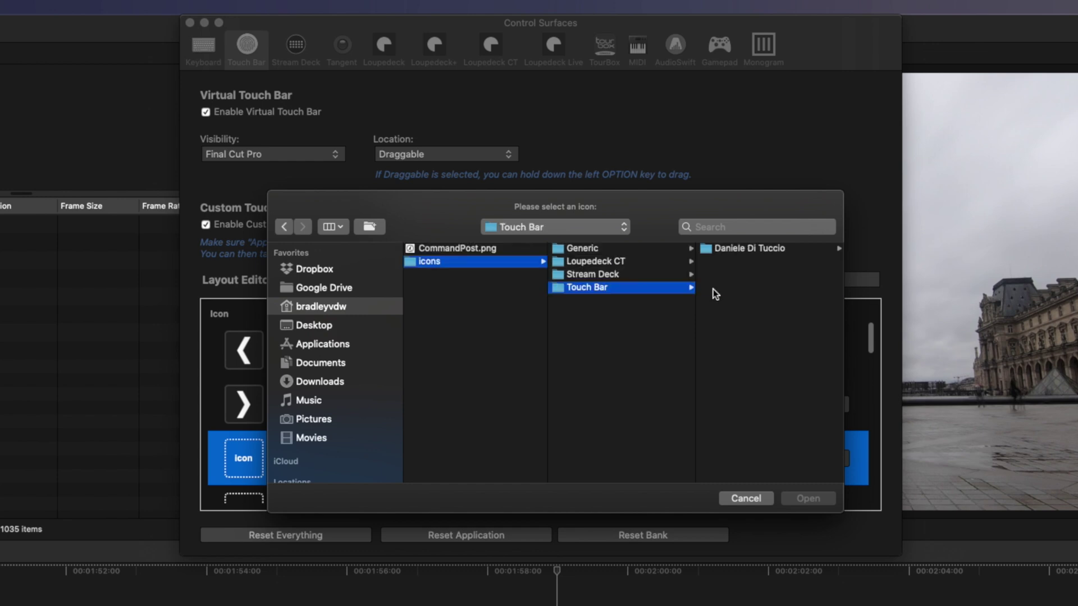
key("Right")
left_click(716, 365)
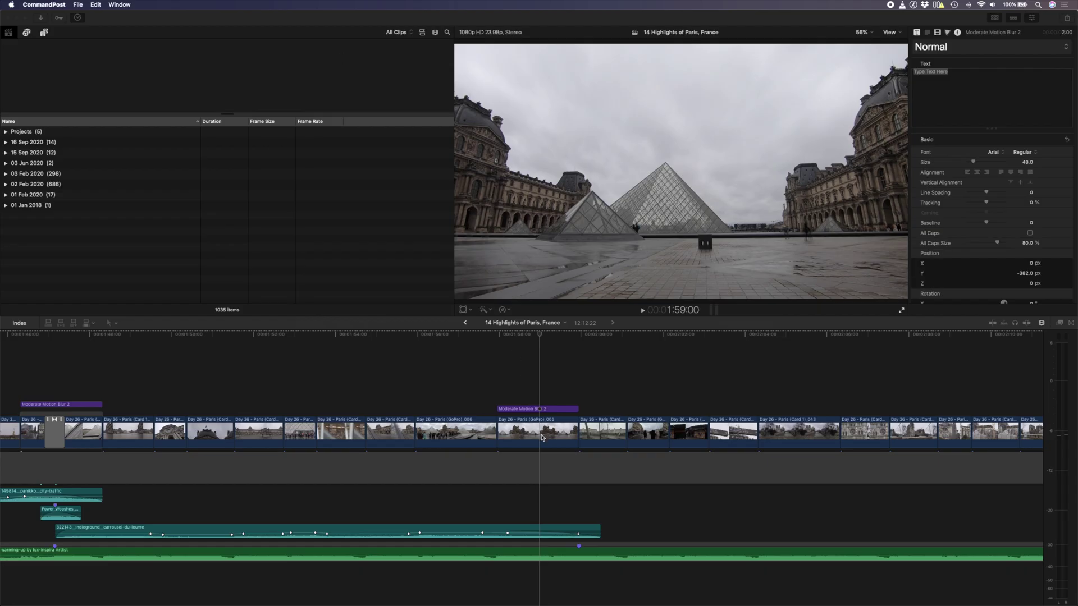
left_click(542, 438)
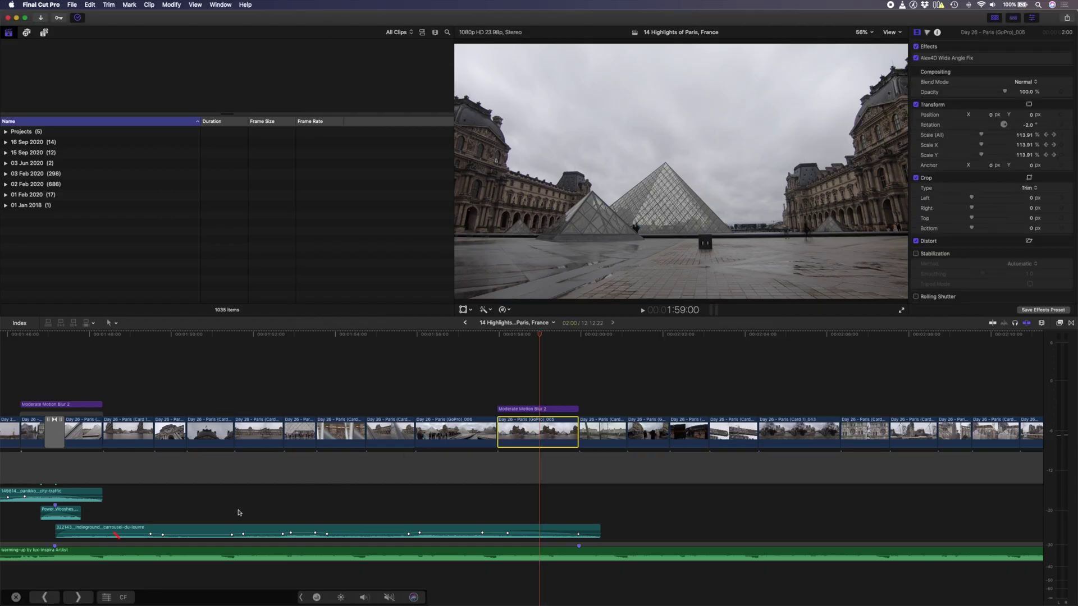
Tap the CF Touch Bar button to grade the GoPro_005 clip, then show its ColorFinalePro controls in the inspector
left_click(119, 598)
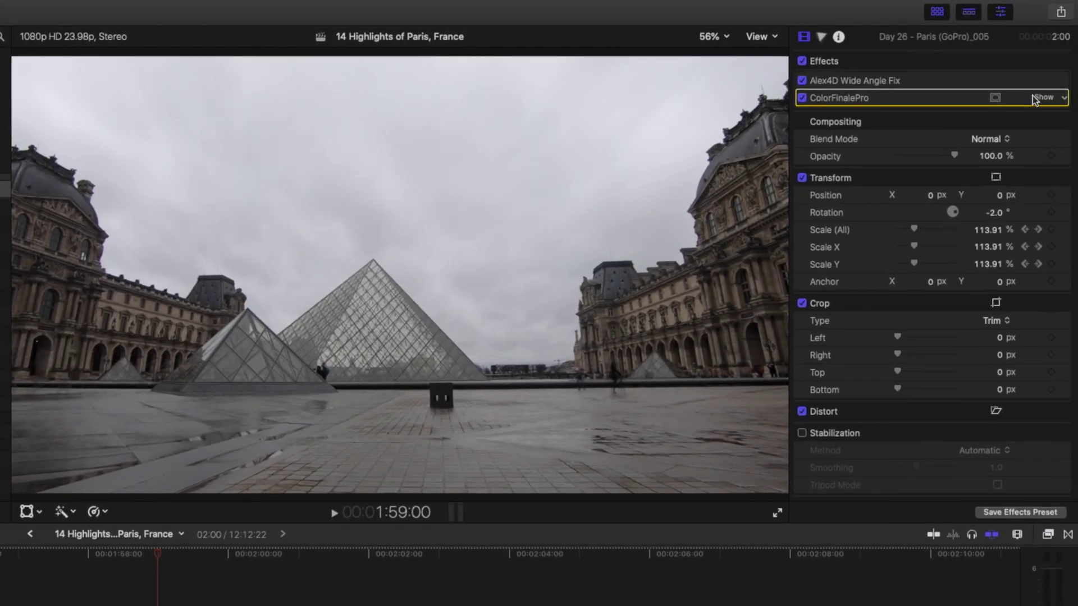
left_click(1045, 93)
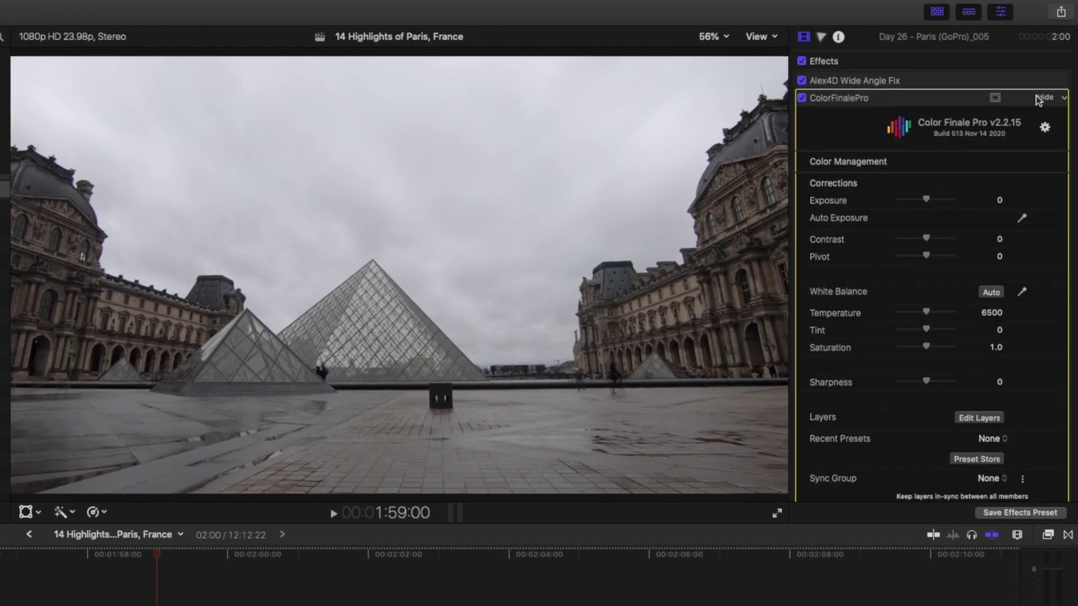